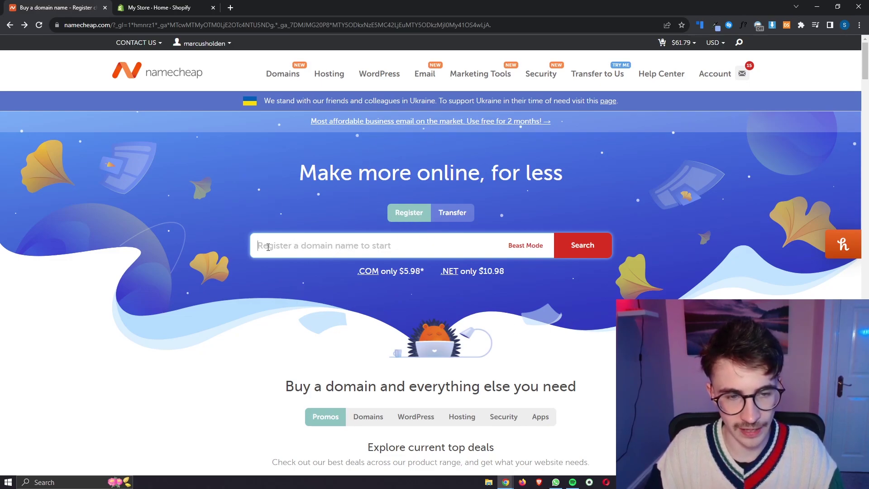
Step: Look up gforcenorth123 on Namecheap and find gforcenorth123.com available at $10.28/yr
left_click(346, 252)
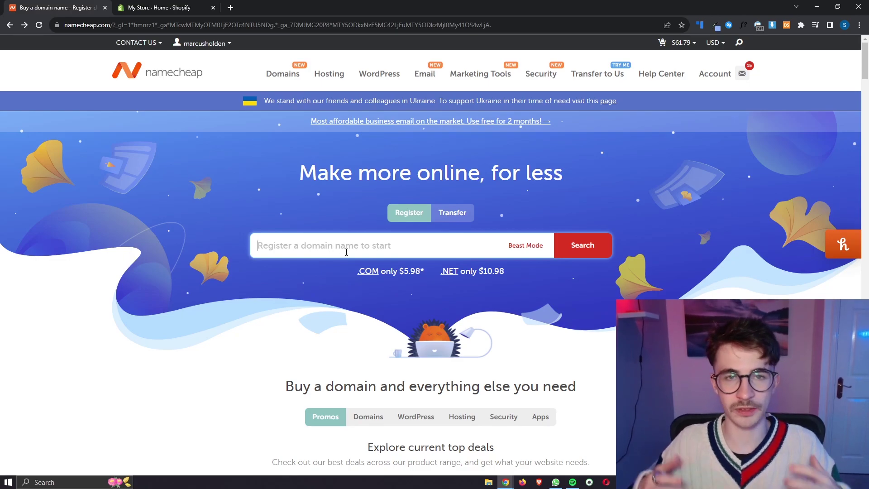
type("gforcenorth123")
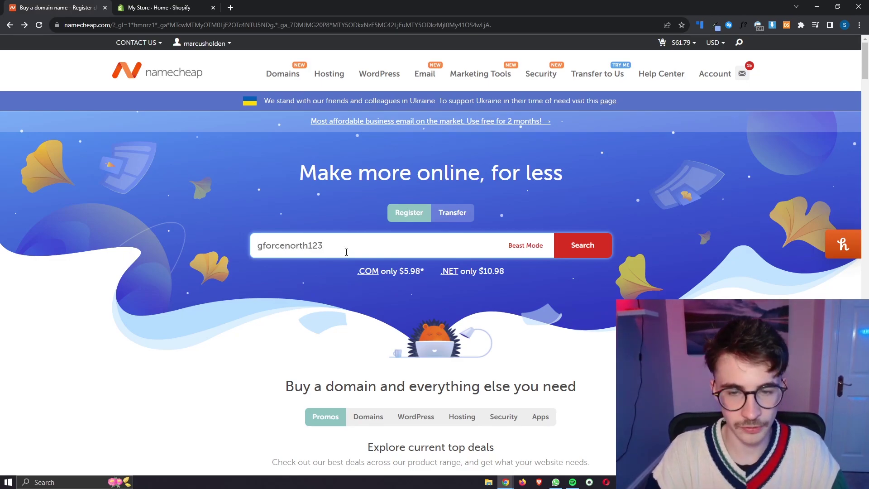
left_click_drag(261, 247, 325, 247)
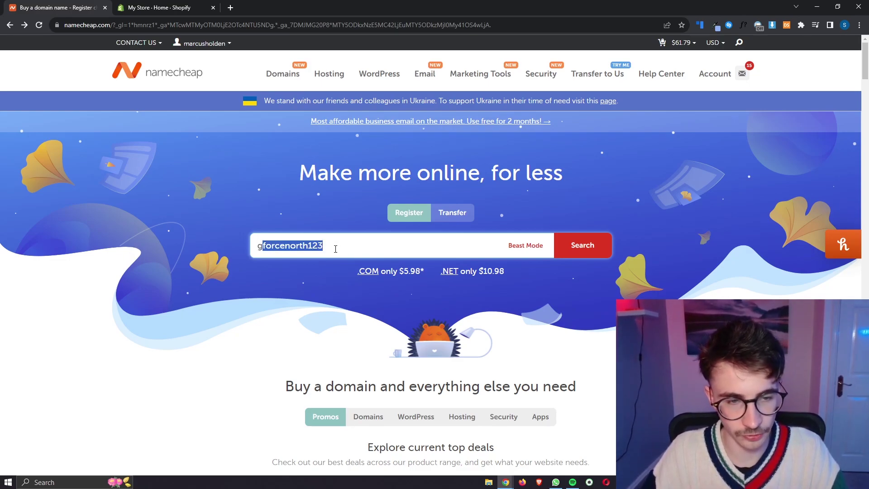
left_click(602, 250)
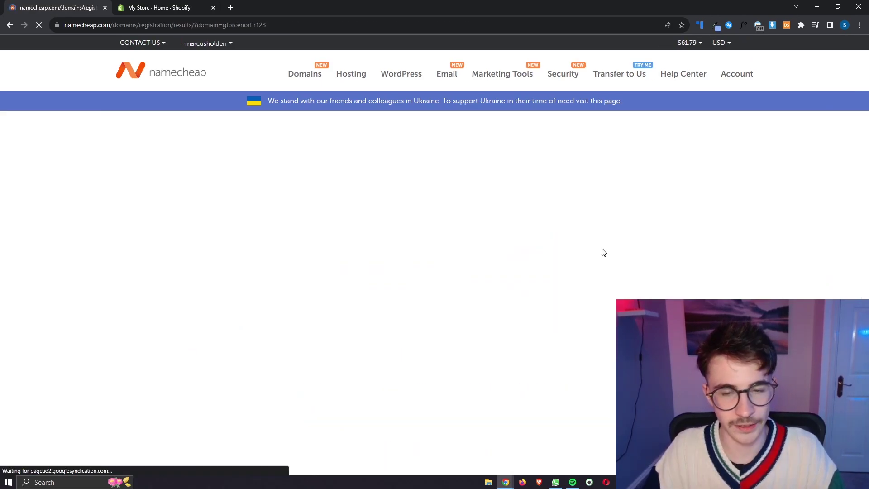
scroll(701, 247, "down", 2)
scroll(700, 248, "down", 2)
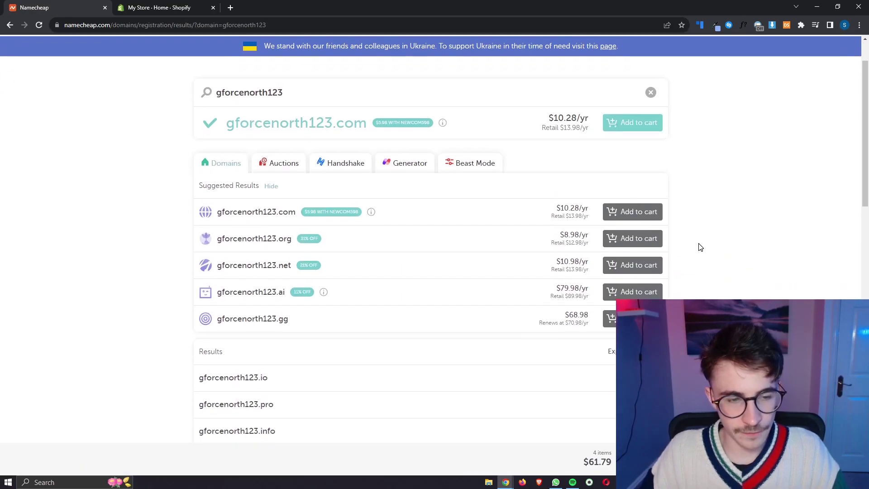
scroll(354, 206, "down", 3)
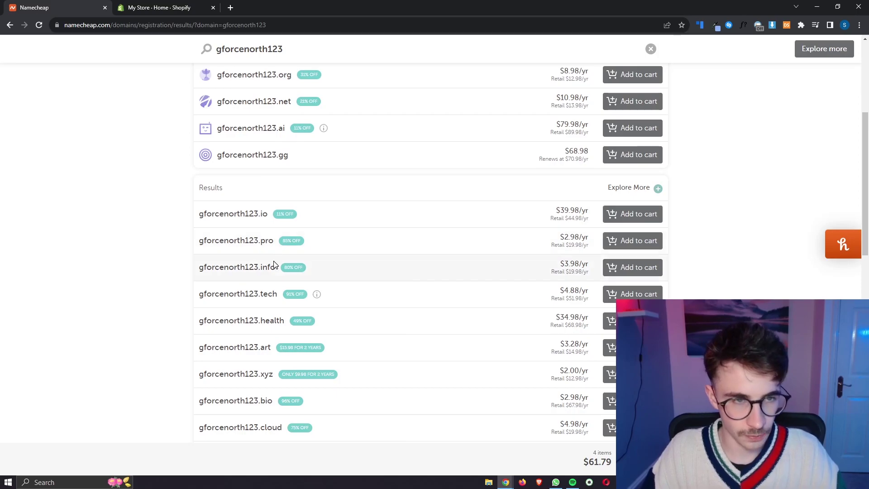
scroll(273, 266, "up", 5)
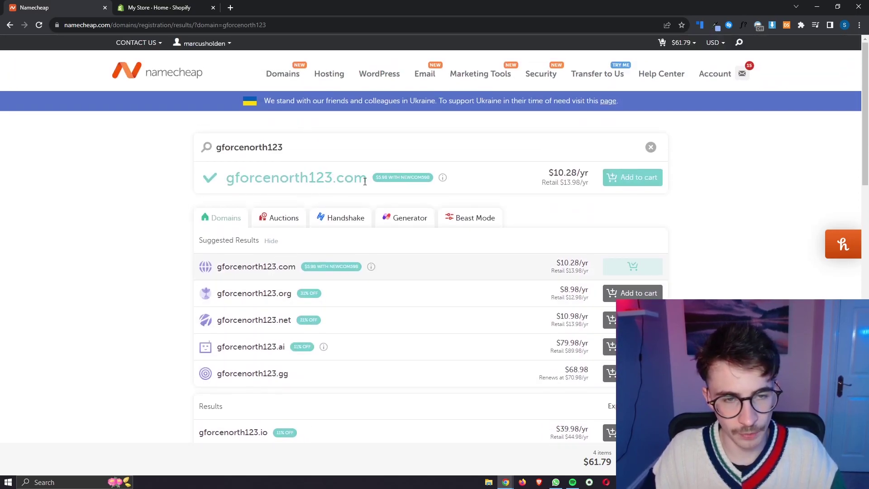
left_click_drag(365, 181, 223, 183)
left_click(512, 193)
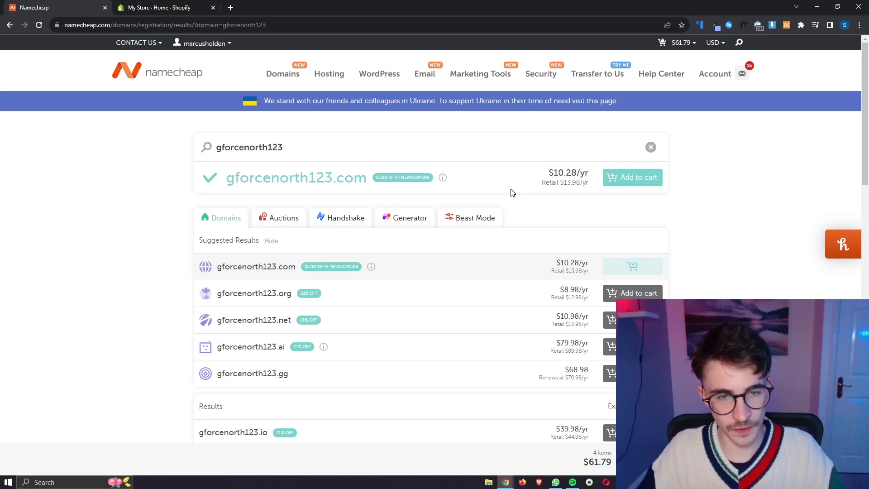
left_click(404, 219)
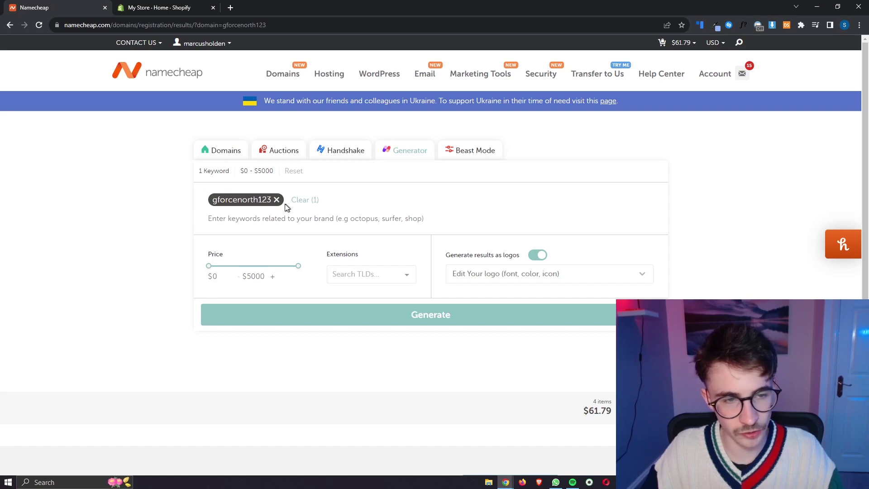
left_click(277, 200)
type("blender")
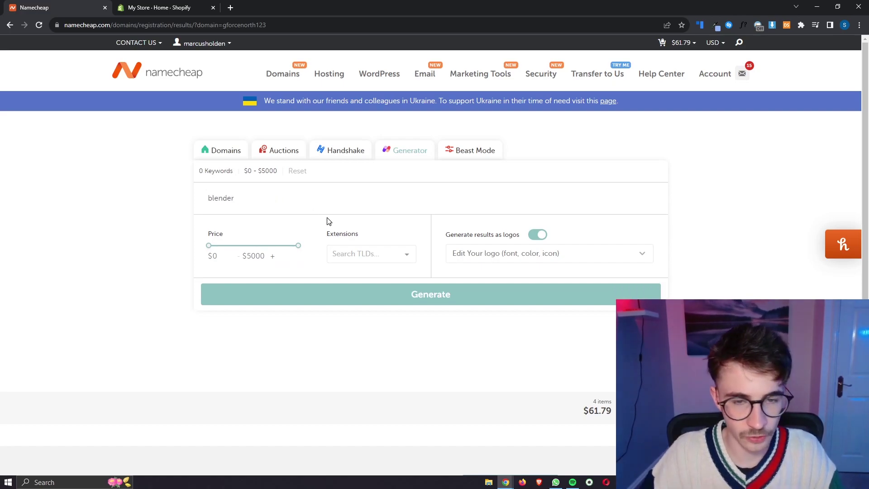
left_click_drag(298, 245, 209, 249)
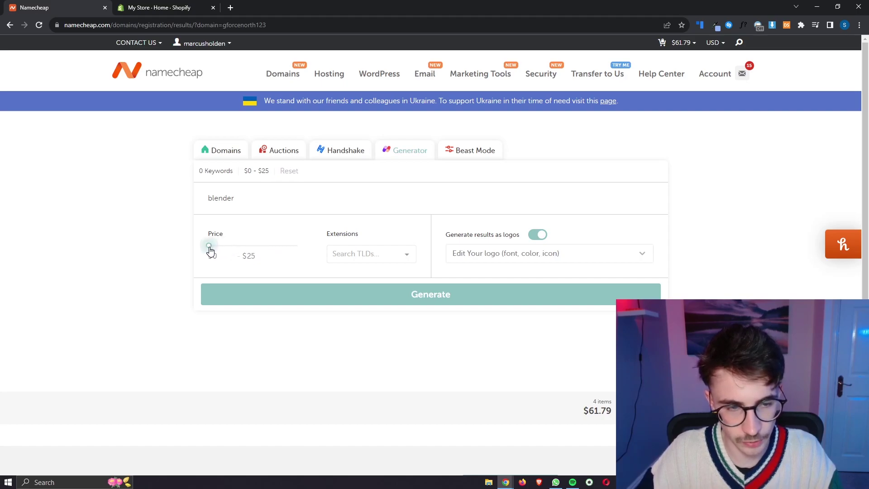
left_click(408, 294)
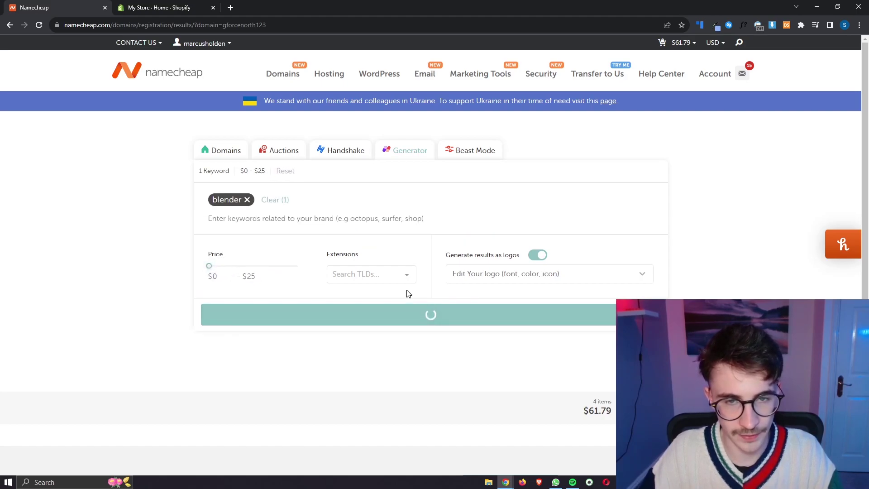
scroll(745, 243, "down", 4)
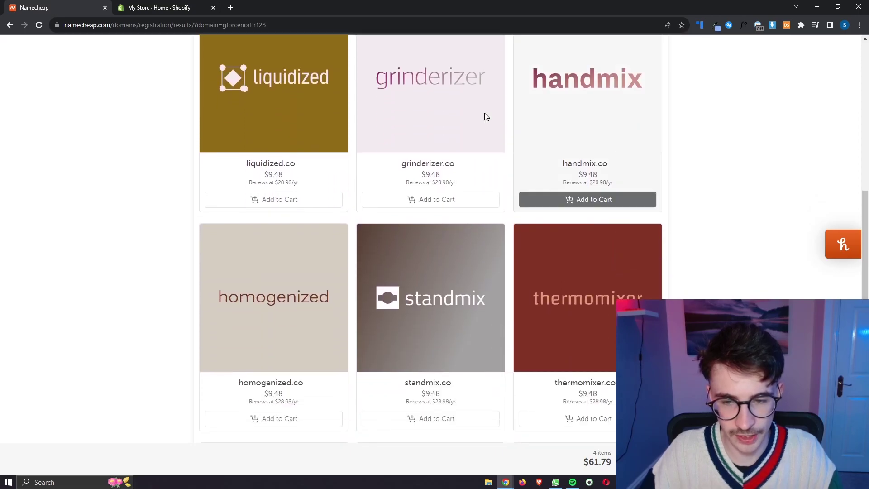
scroll(721, 244, "up", 10)
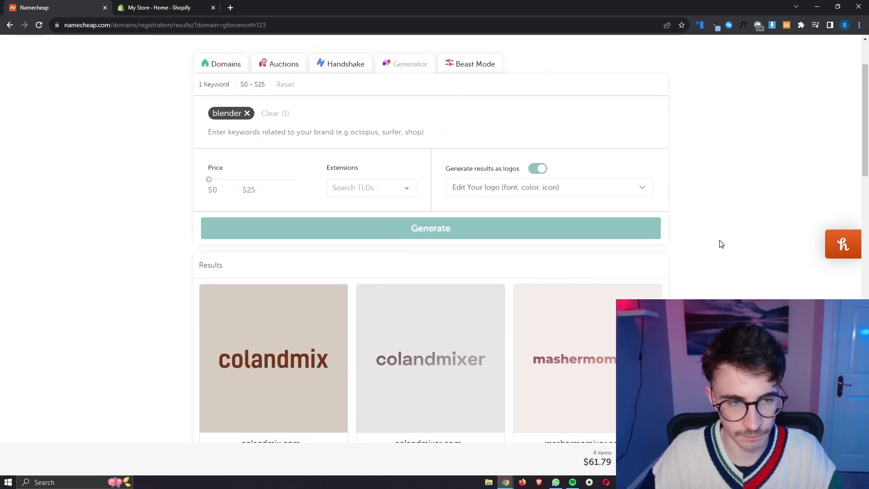
left_click(223, 147)
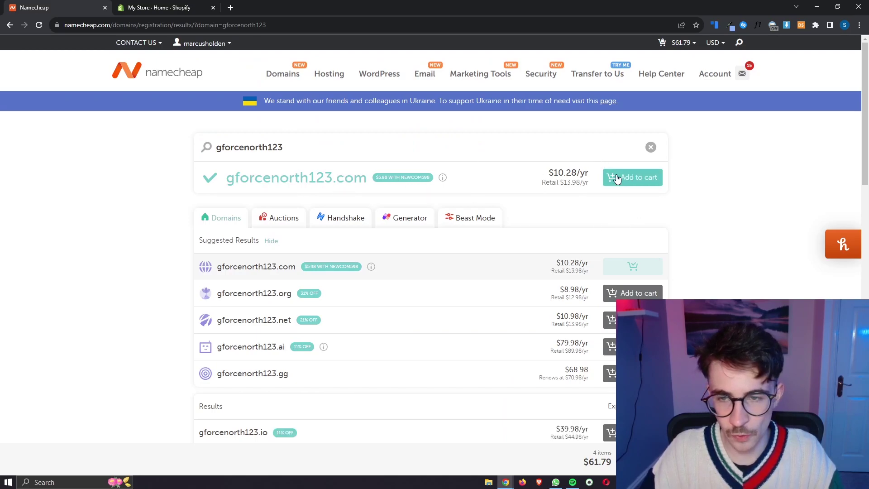
Step: Add gforcenorth123.com and a $5.99/yr PositiveSSL certificate to the cart, copying promo code NEWCOM598
left_click(633, 180)
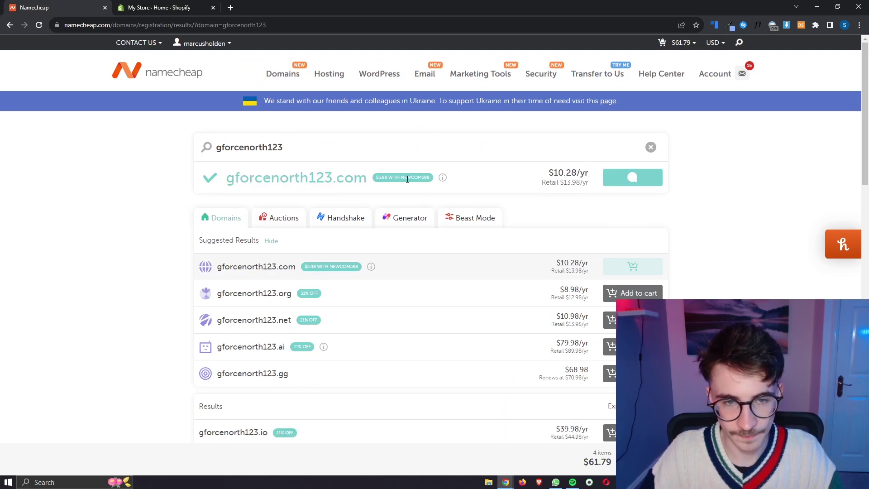
left_click_drag(401, 176, 430, 178)
key("ctrl+c")
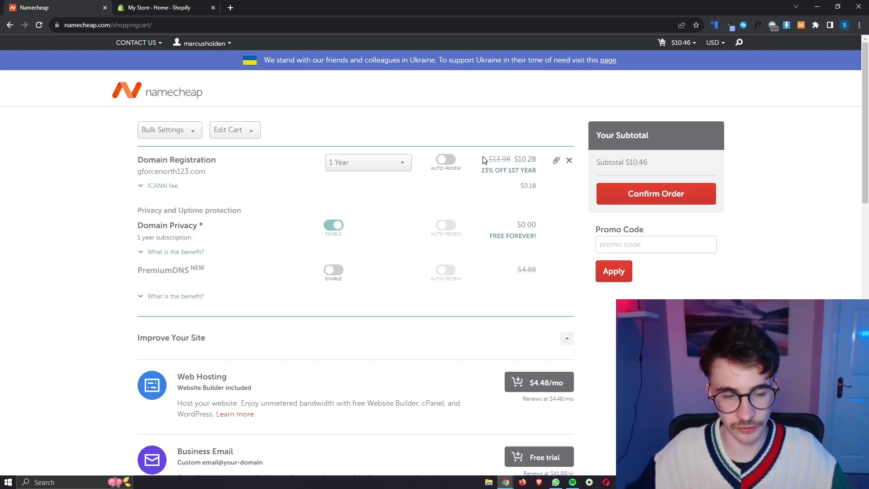
scroll(528, 187, "down", 8)
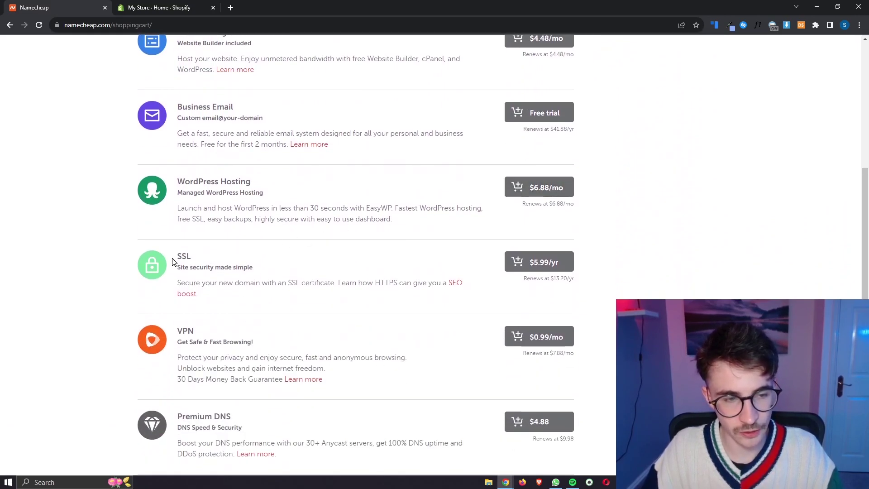
left_click_drag(177, 257, 199, 258)
left_click(203, 257)
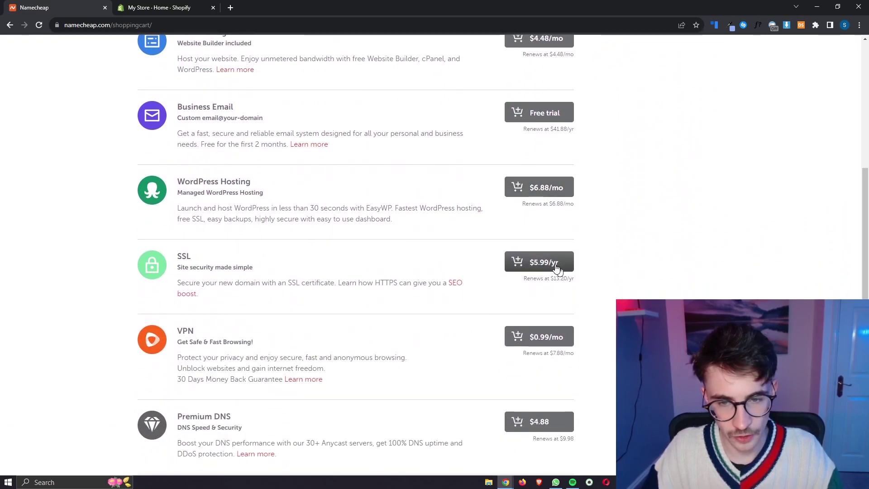
left_click(542, 266)
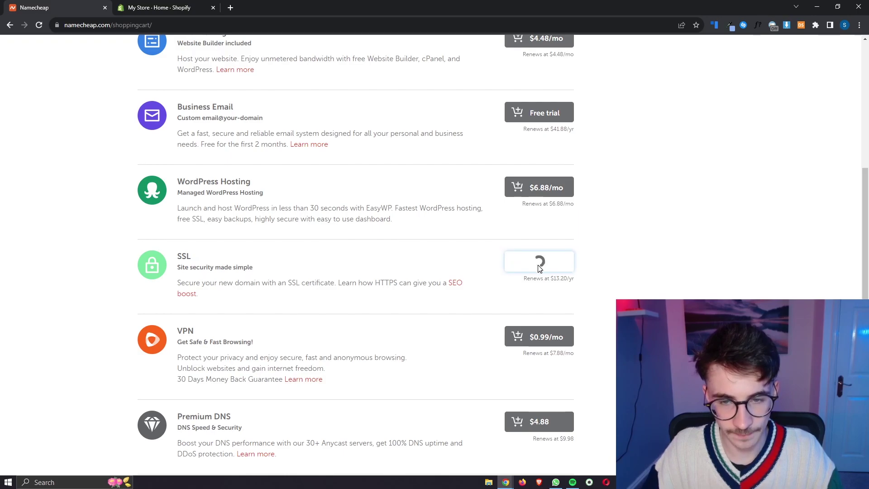
scroll(616, 278, "up", 8)
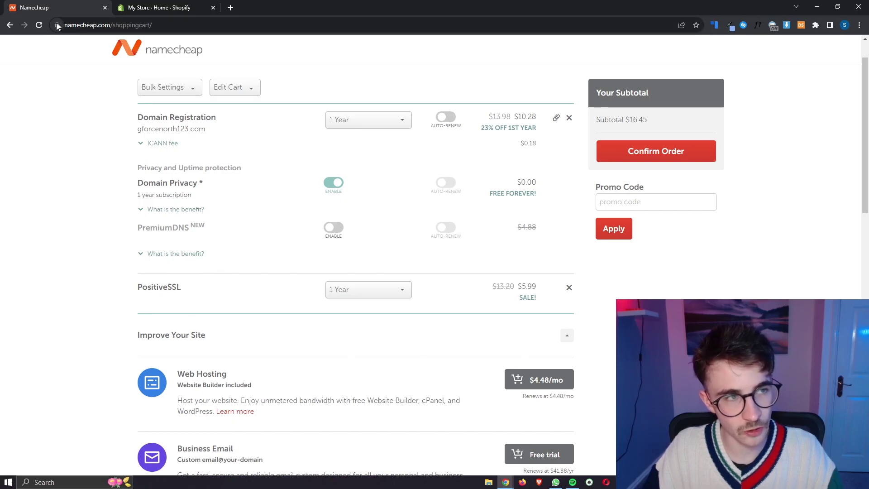
left_click(124, 9)
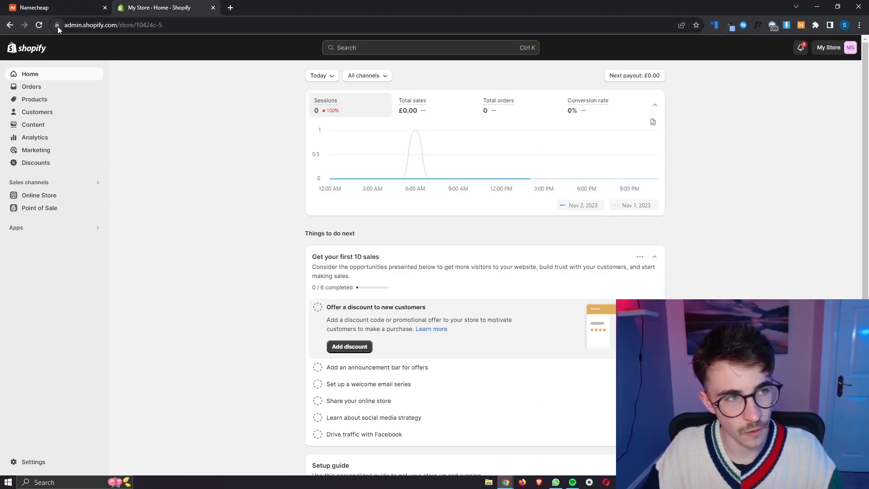
left_click(67, 10)
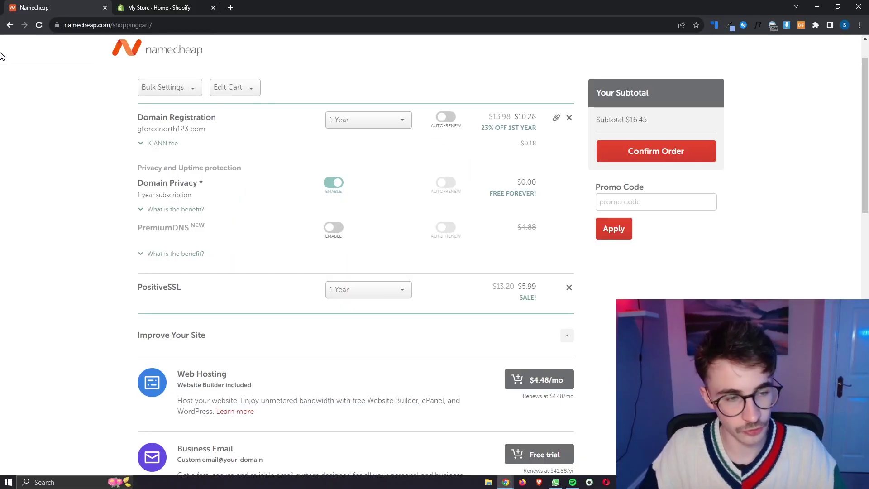
Step: Apply promo code NEWCOM598, confirm the domain and SSL order, and dismiss the Honey popup
left_click_drag(181, 291, 130, 291)
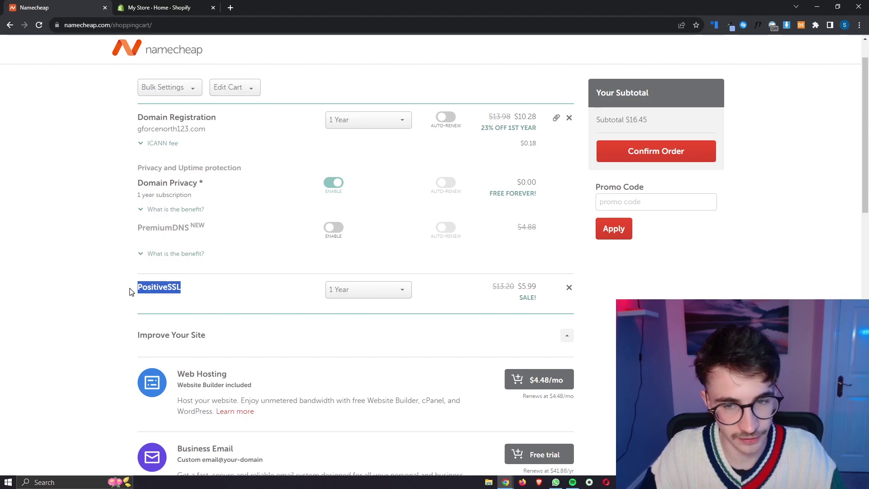
left_click(190, 291)
left_click(610, 202)
key("ctrl+v")
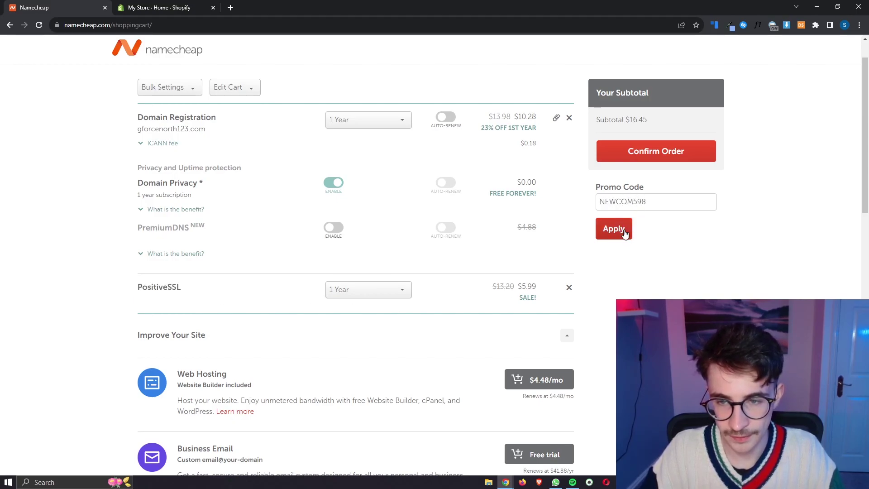
left_click(656, 153)
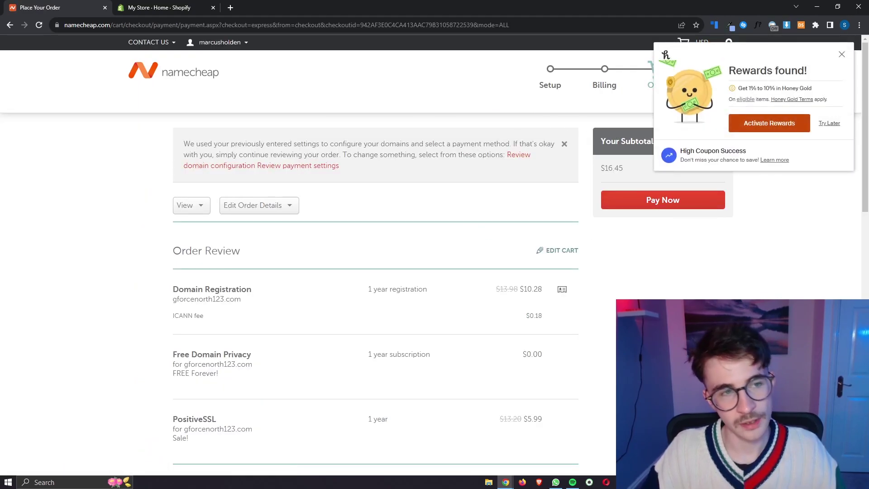
left_click(842, 54)
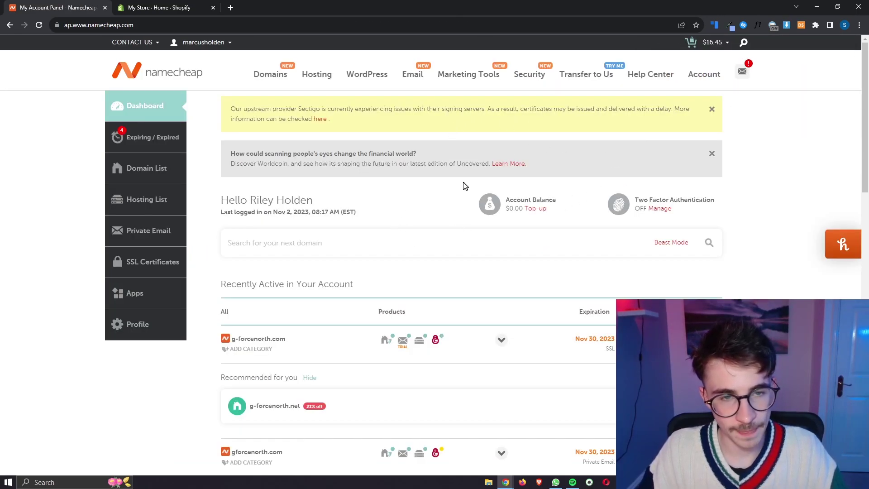
Step: In Shopify Settings > Domains, begin Connect existing domain with gforcenorth.com entered
left_click(180, 8)
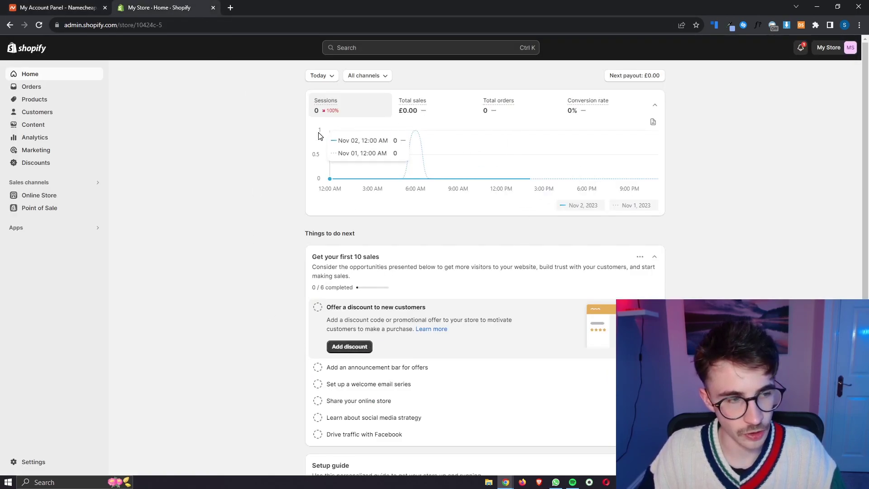
left_click(34, 464)
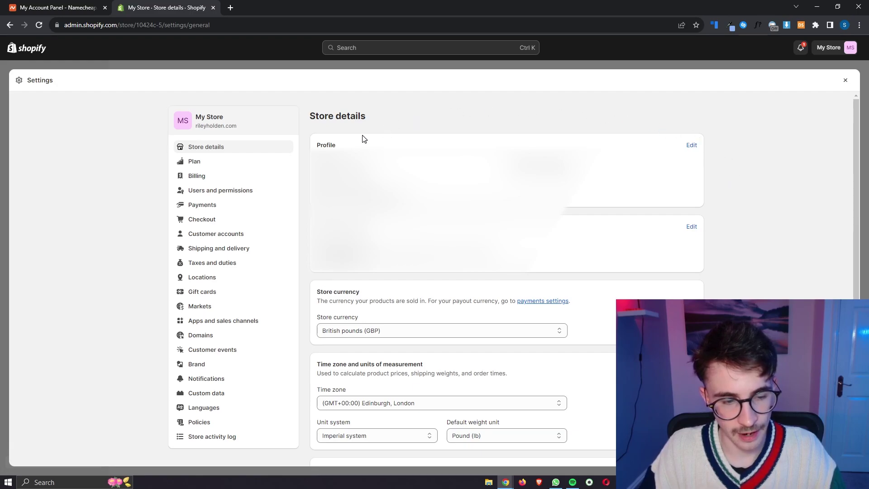
left_click(204, 340)
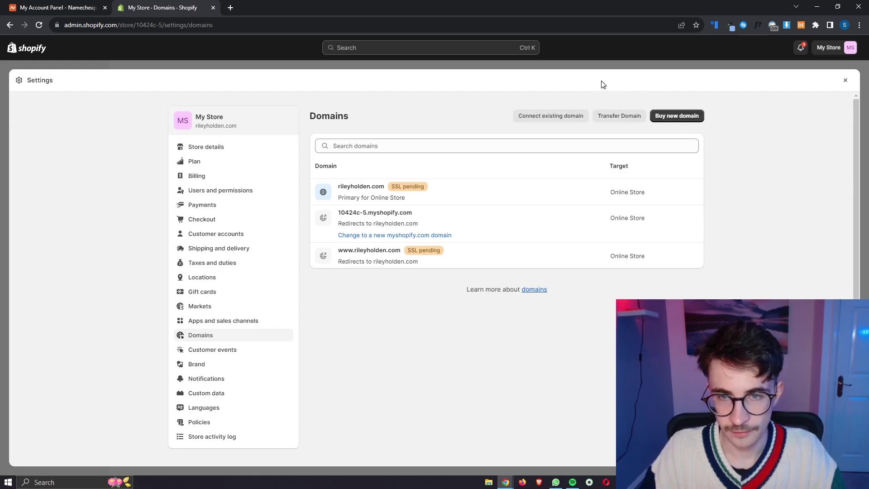
left_click(577, 117)
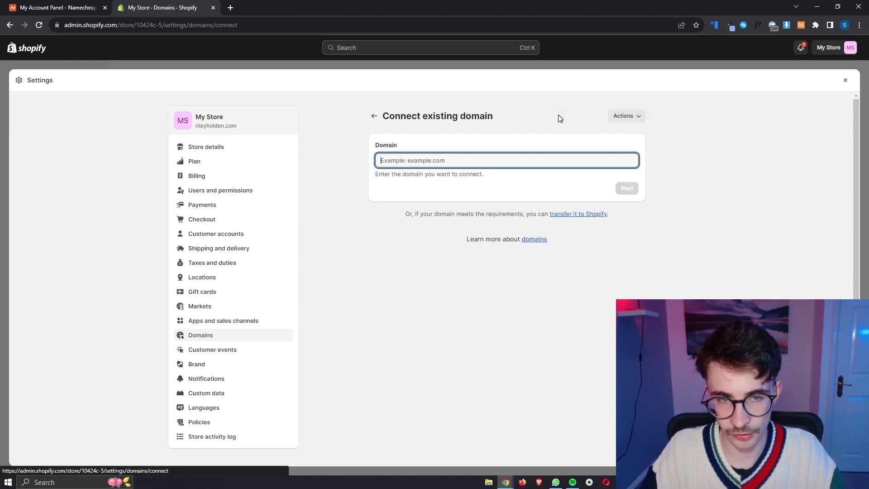
type("gforcenorth.com")
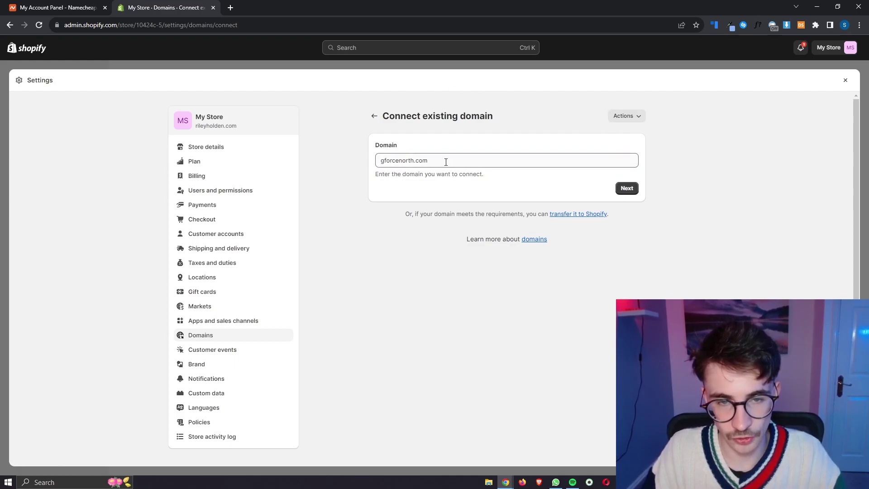
Step: Verify gforcenorth.com and review the required A record 23.227.38.65 and CNAME shops.myshopify.com
left_click(626, 189)
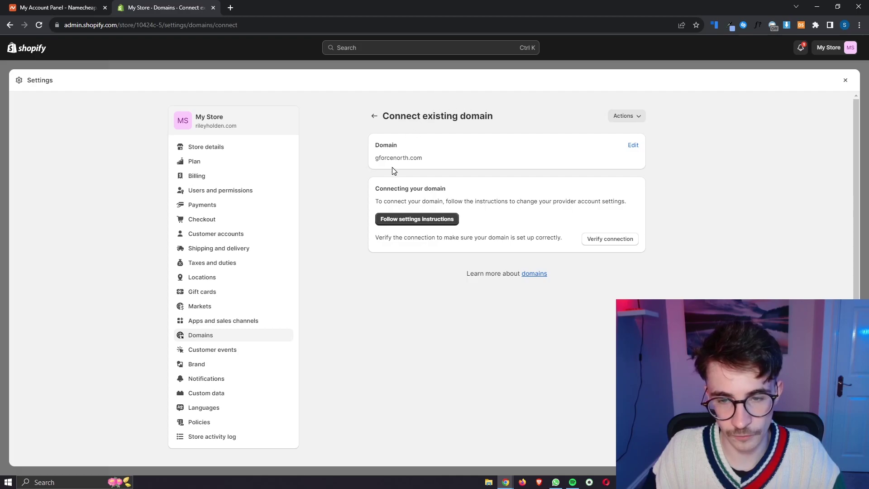
left_click(609, 243)
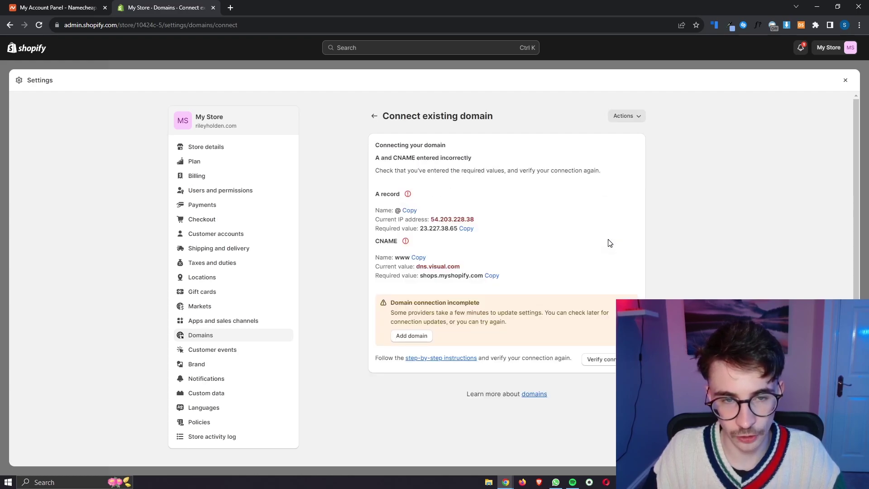
left_click_drag(374, 198, 399, 194)
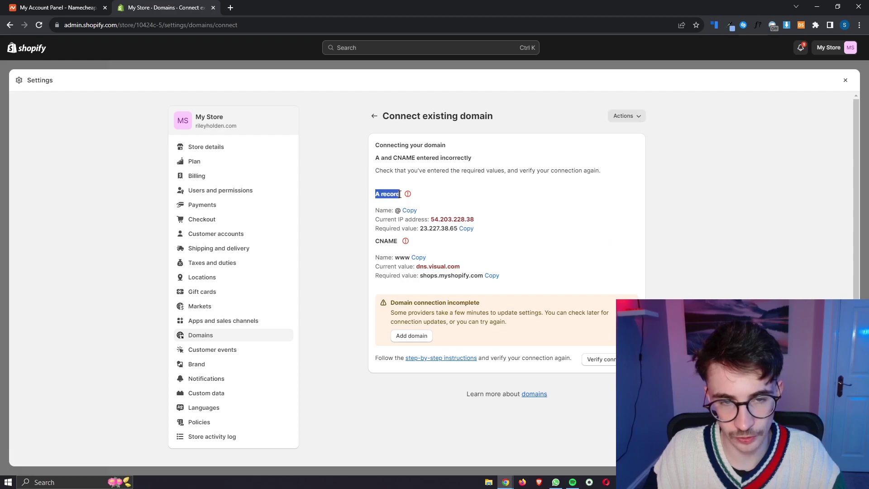
left_click_drag(374, 242, 396, 242)
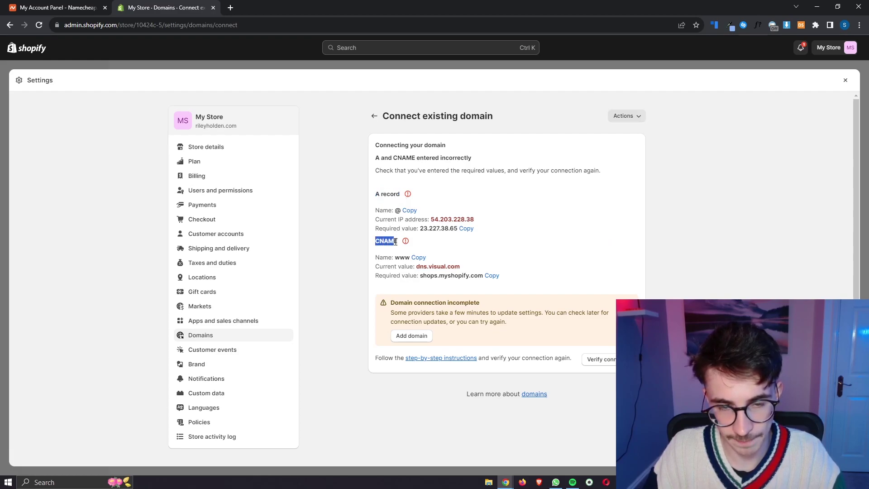
left_click(457, 253)
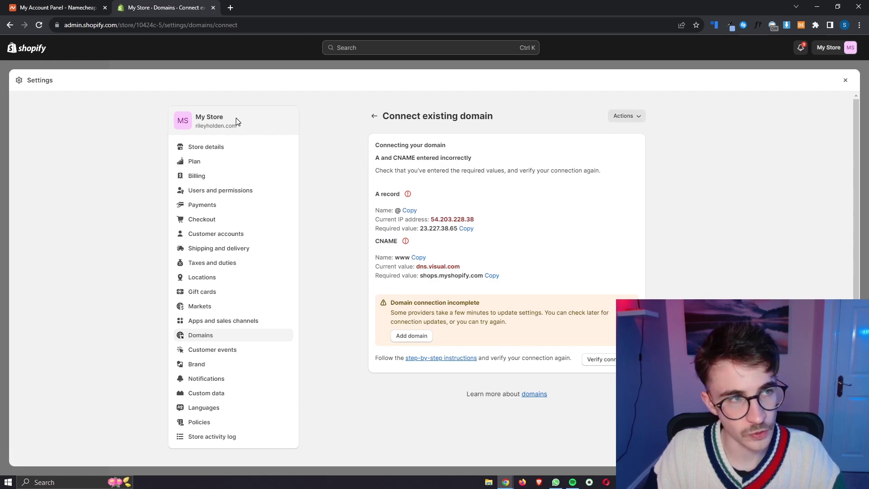
Step: On the Namecheap dashboard, find gforcenorth.com in the domain list and open its MANAGE page
left_click(76, 7)
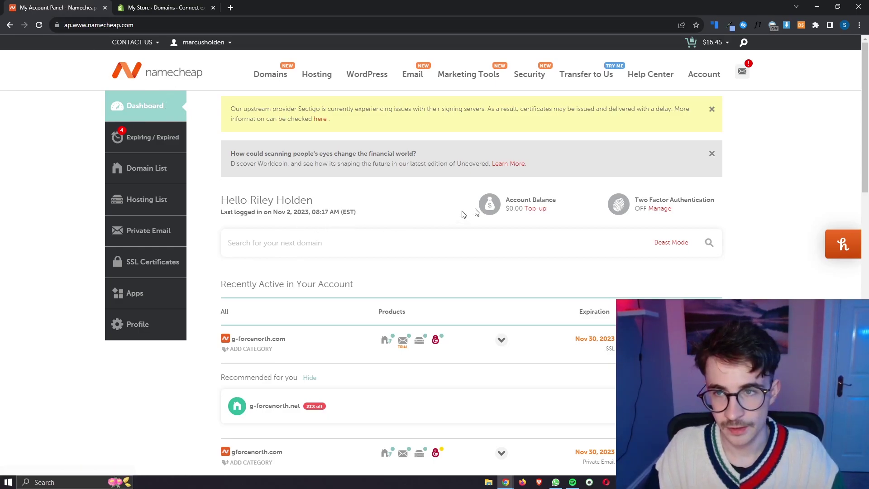
mouse_move(708, 85)
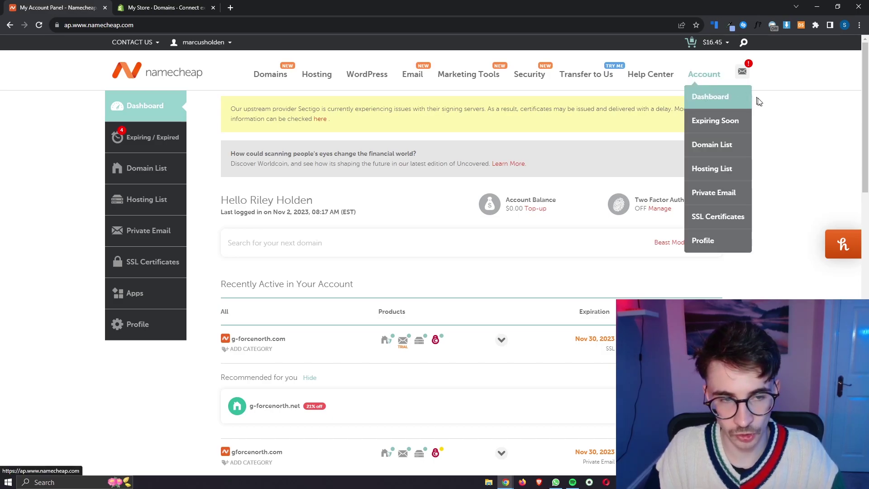
scroll(774, 136, "down", 1)
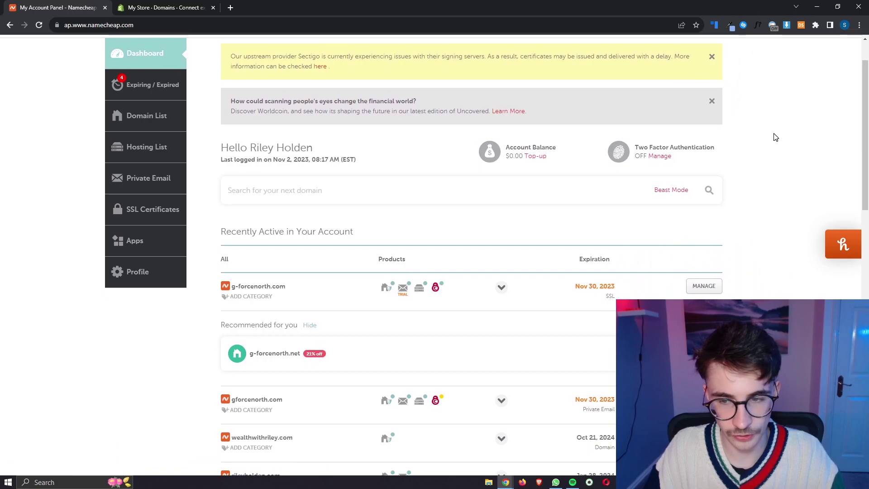
scroll(775, 136, "down", 3)
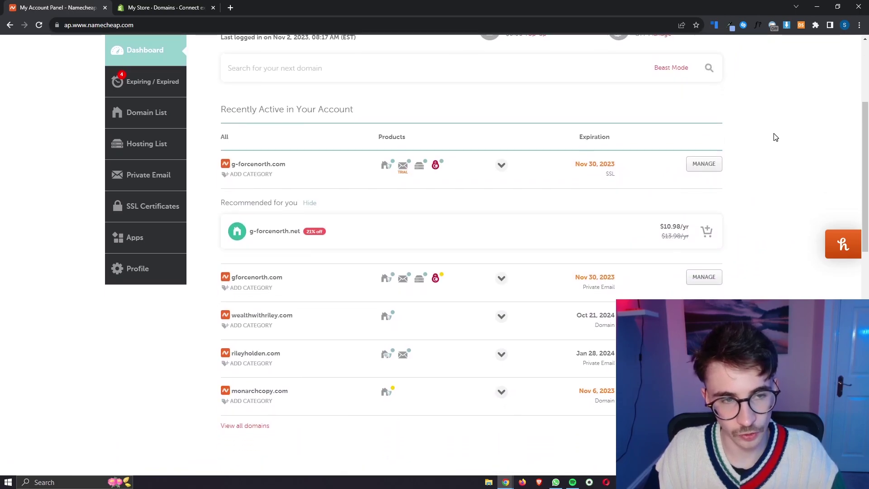
scroll(775, 138, "down", 1)
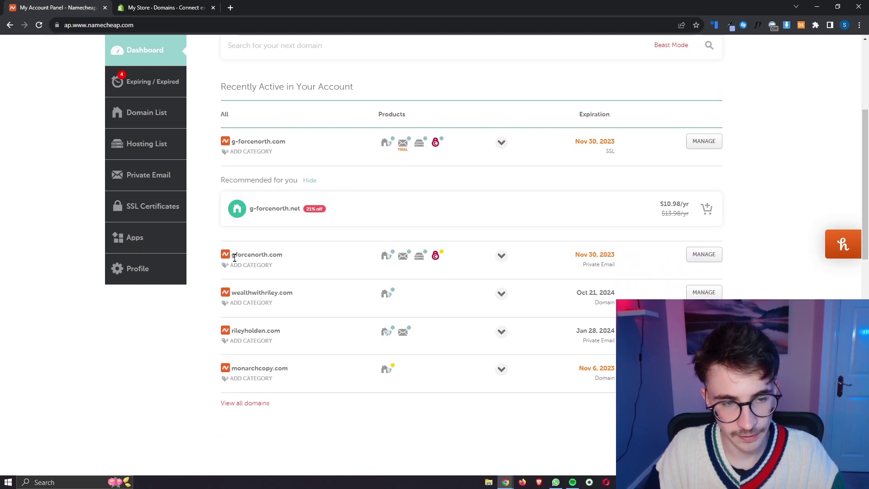
left_click_drag(233, 259, 285, 259)
left_click(286, 258)
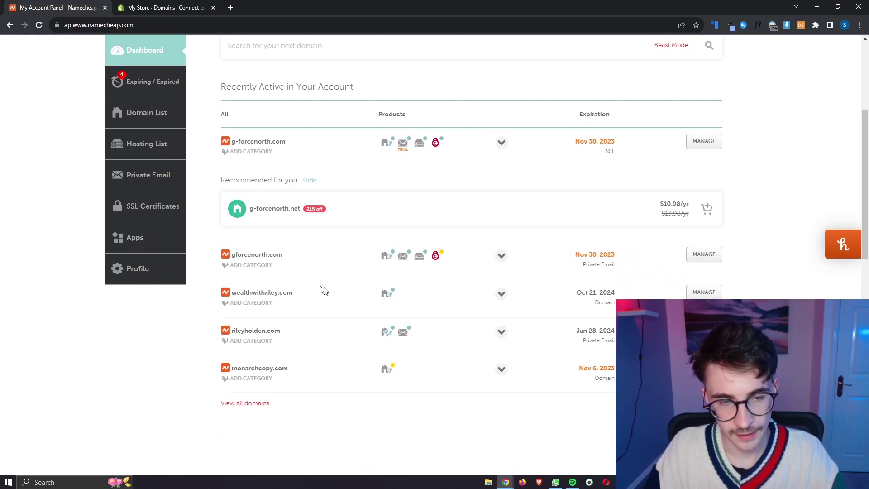
left_click(705, 255)
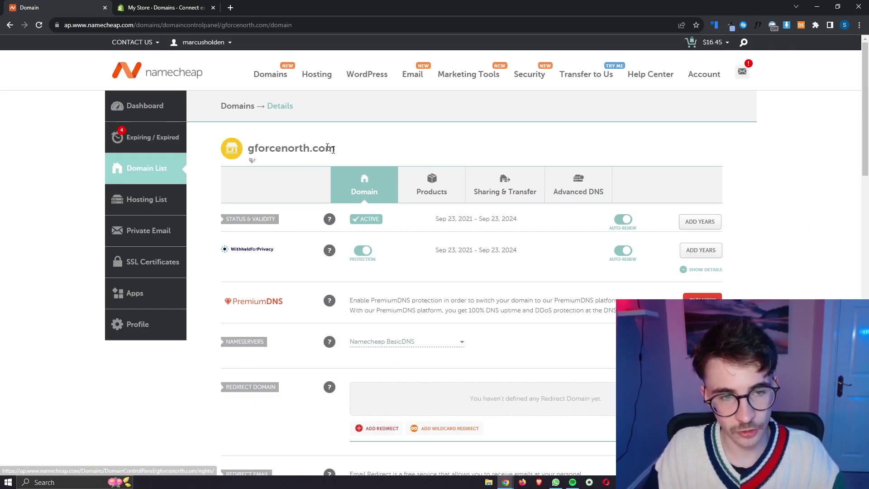
Step: In gforcenorth.com's Advanced DNS, delete the CNAME and URL Redirect host records
left_click_drag(336, 148, 248, 156)
left_click(373, 143)
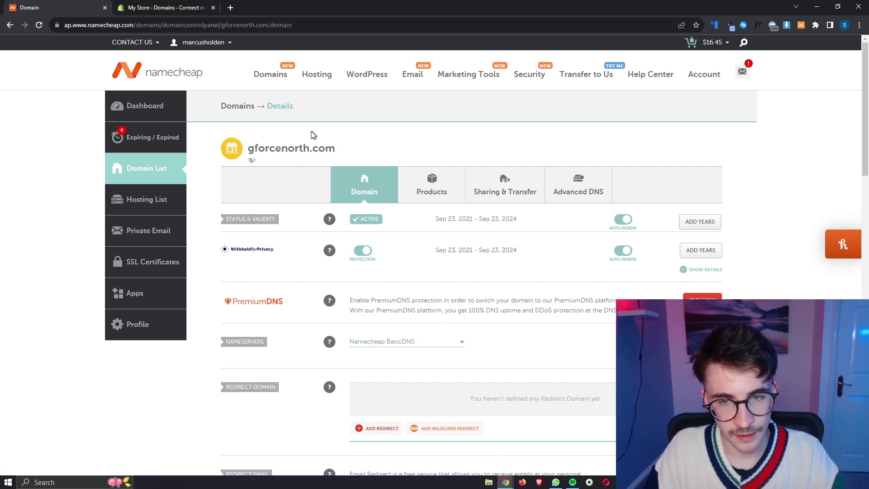
left_click(584, 185)
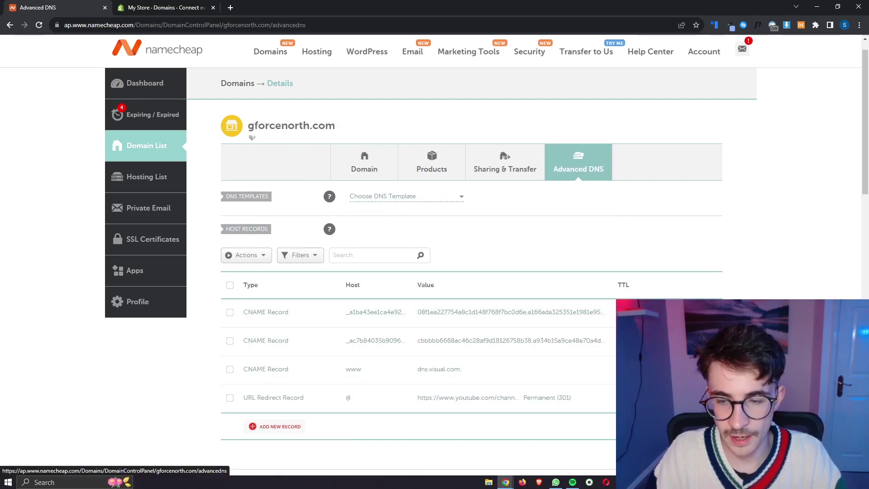
left_click(711, 312)
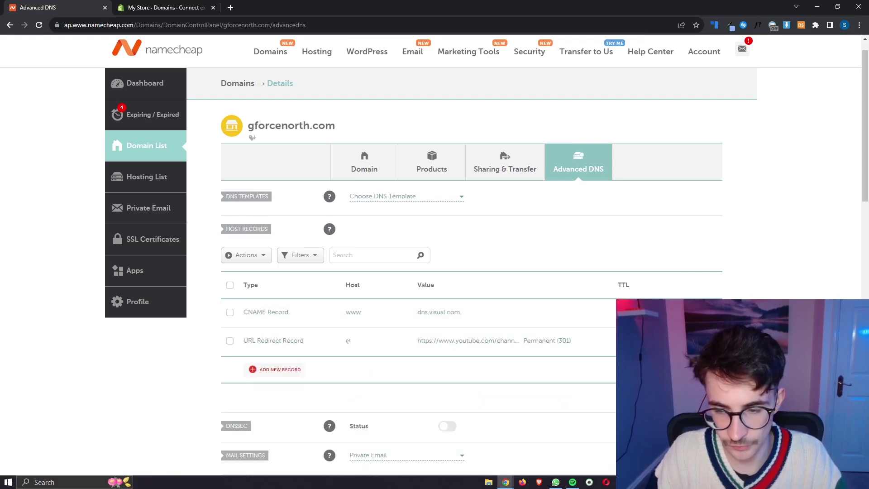
left_click(711, 312)
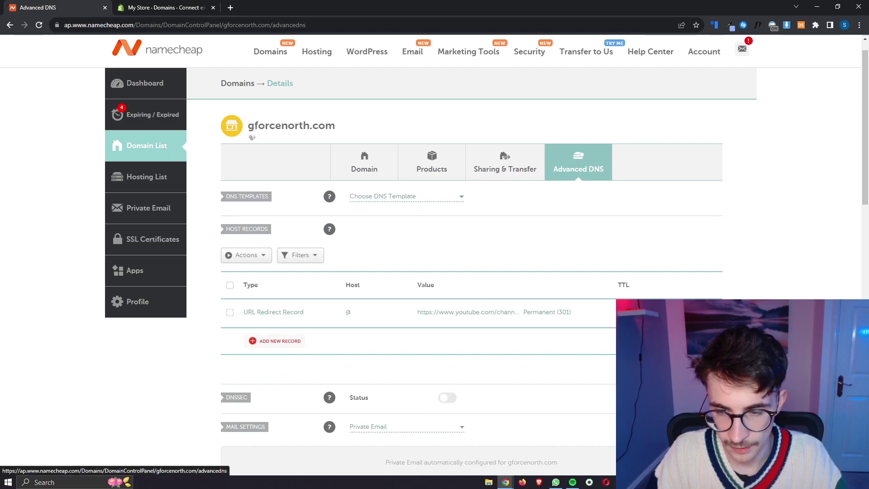
left_click(711, 312)
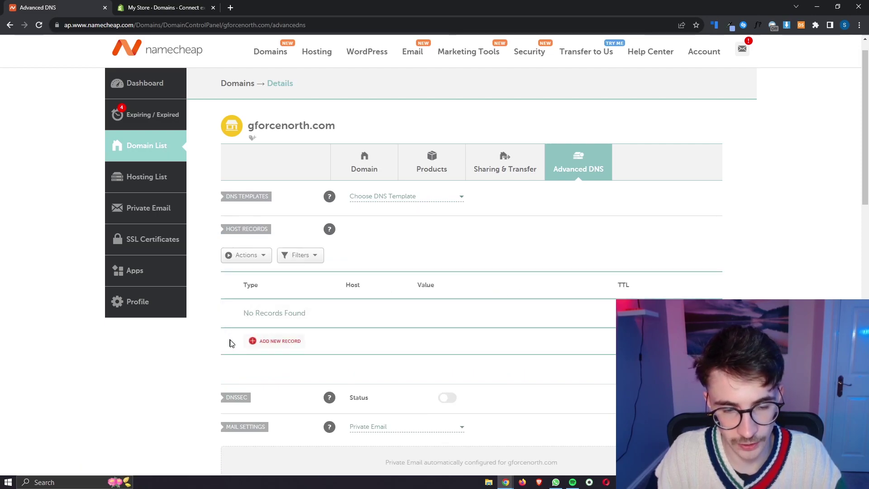
scroll(335, 341, "down", 1)
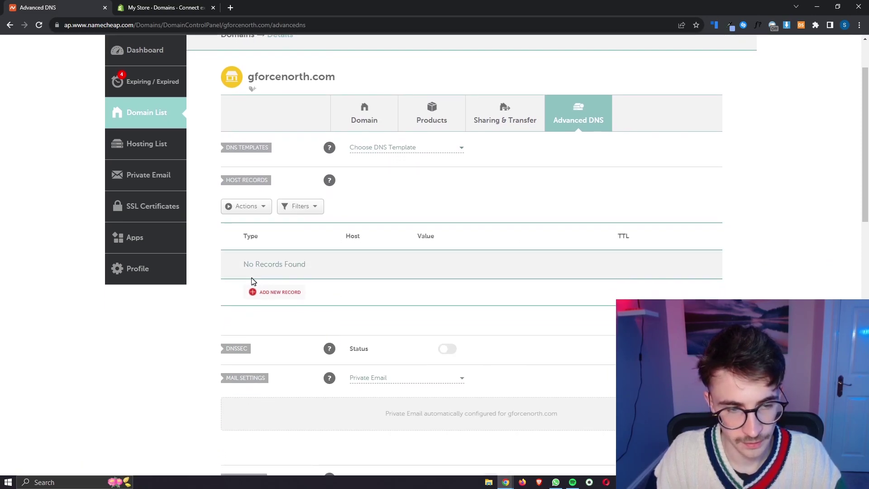
left_click_drag(240, 264, 320, 262)
Step: Add a new A Record host entry with host @ copied from Shopify
left_click(332, 260)
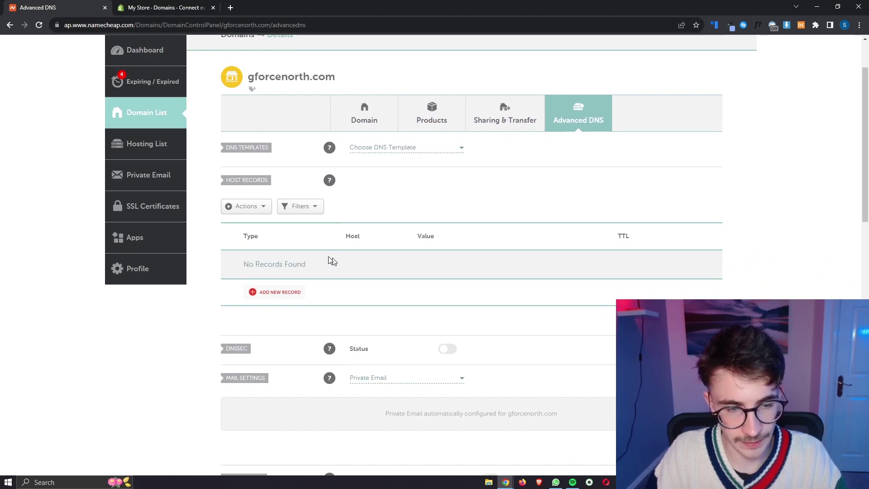
left_click(285, 297)
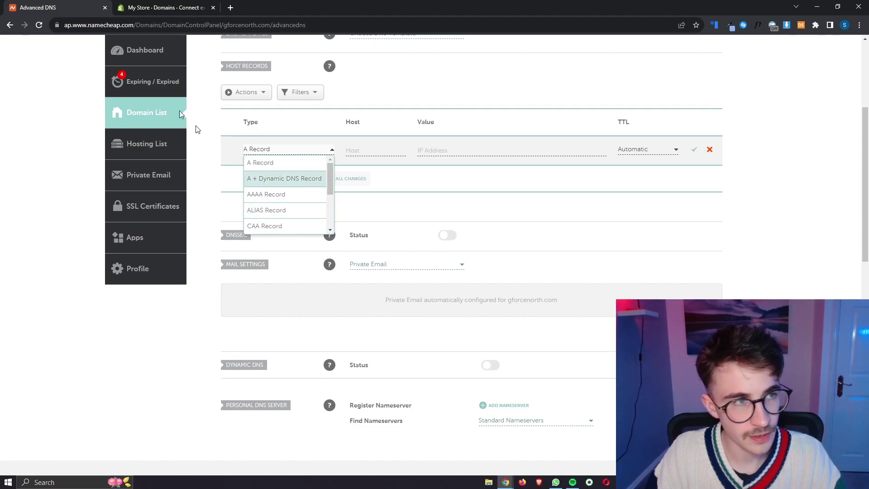
left_click(136, 8)
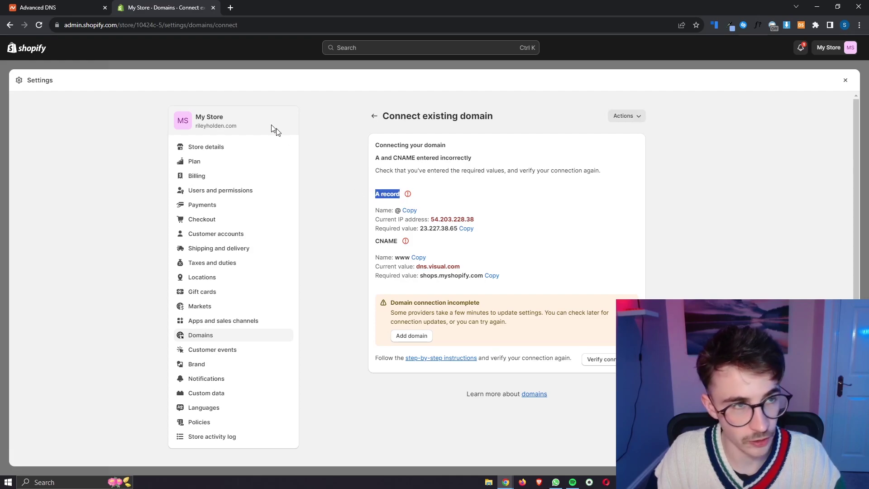
left_click(100, 7)
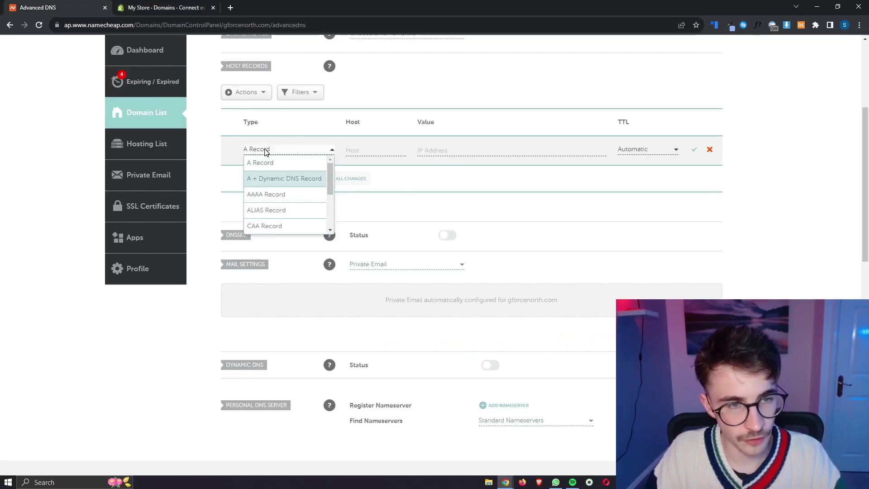
left_click(267, 167)
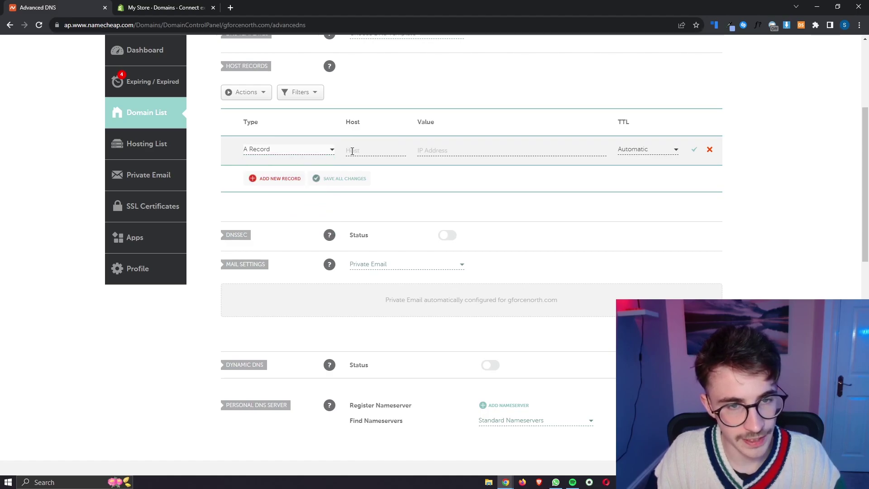
left_click(148, 13)
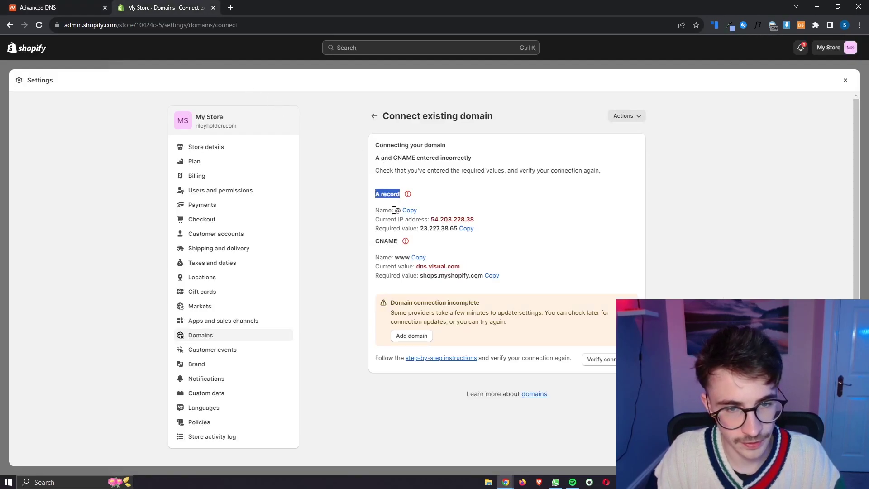
left_click(412, 212)
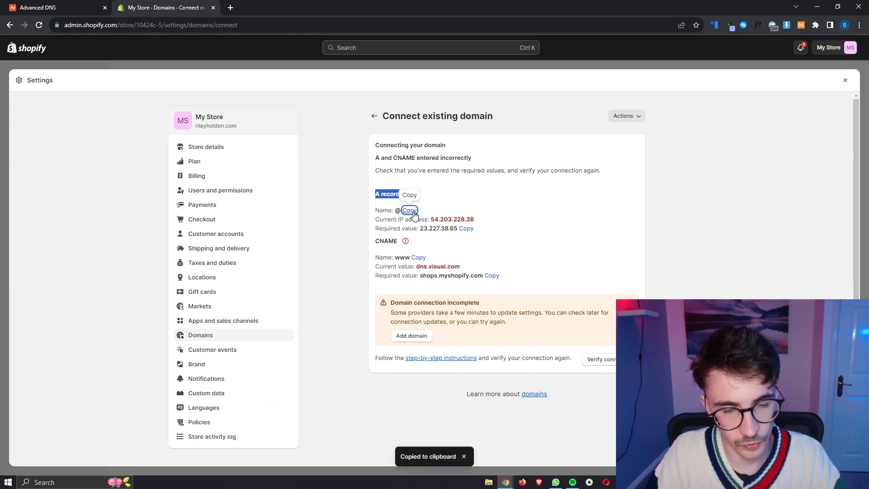
key("ctrl+Tab")
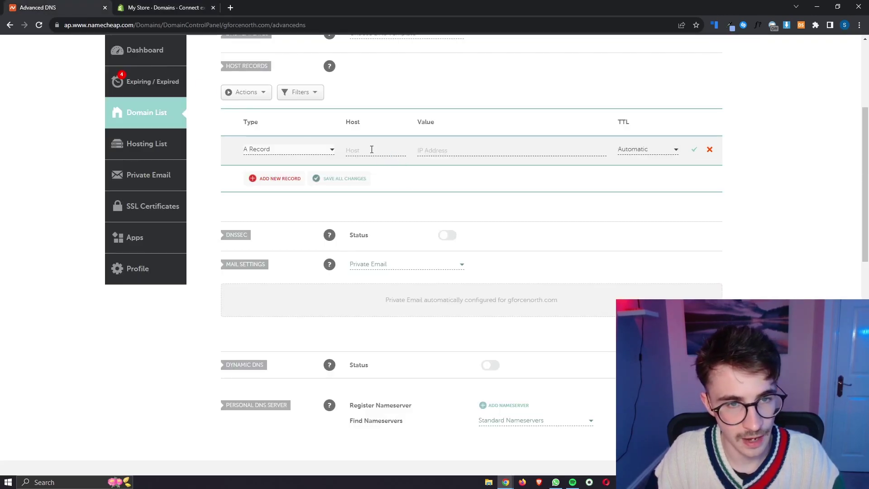
left_click(372, 149)
key("ctrl+v")
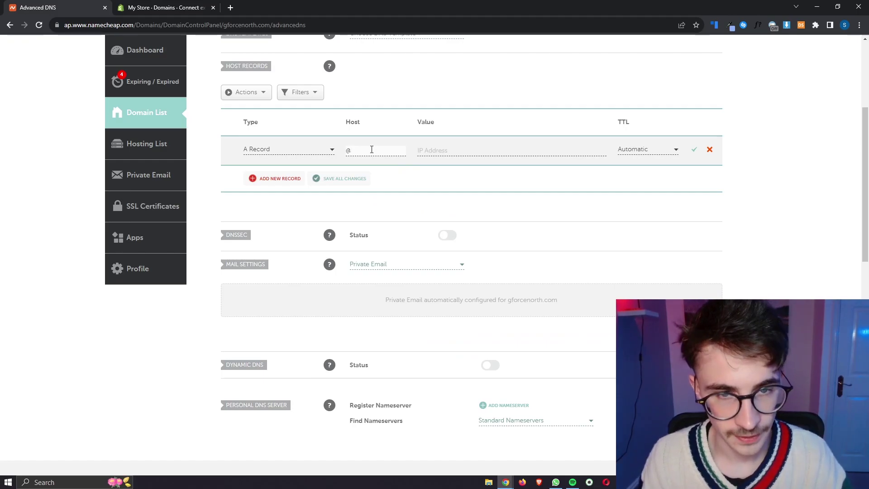
left_click(421, 150)
Step: Set the A record's value to 23.227.38.65 and save it
left_click(153, 4)
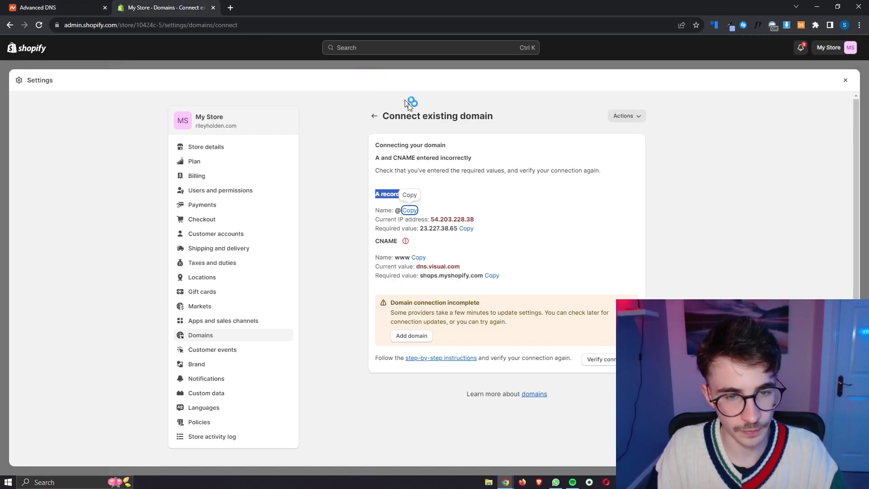
left_click(489, 199)
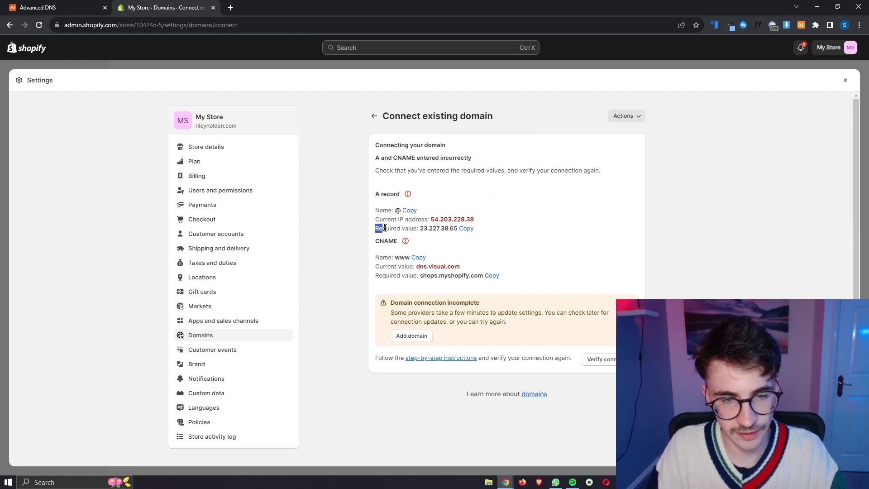
left_click_drag(384, 229, 412, 228)
left_click(455, 243)
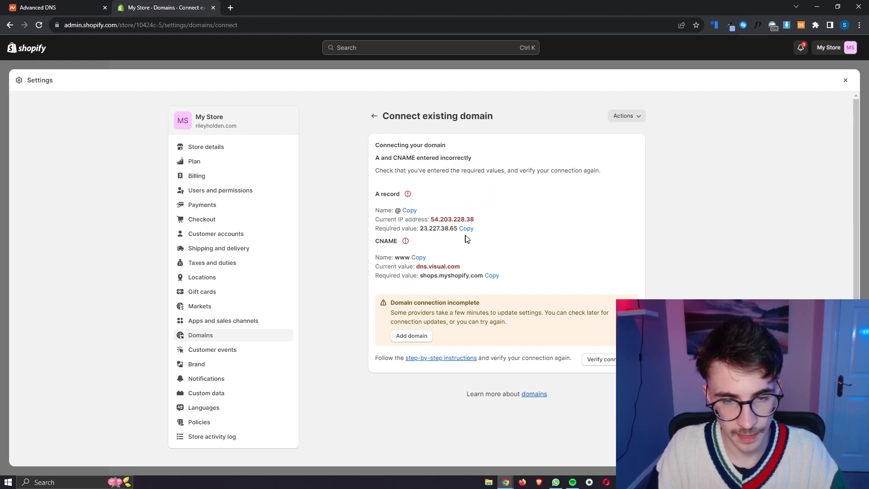
left_click(467, 229)
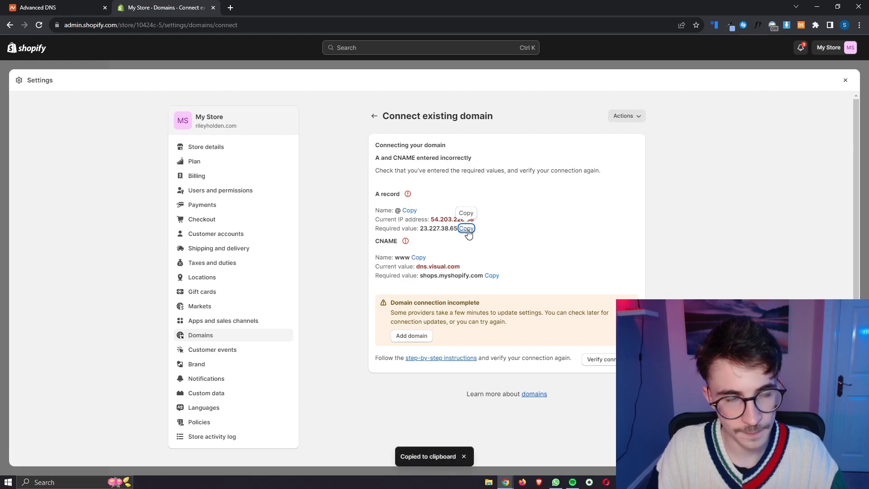
left_click(66, 7)
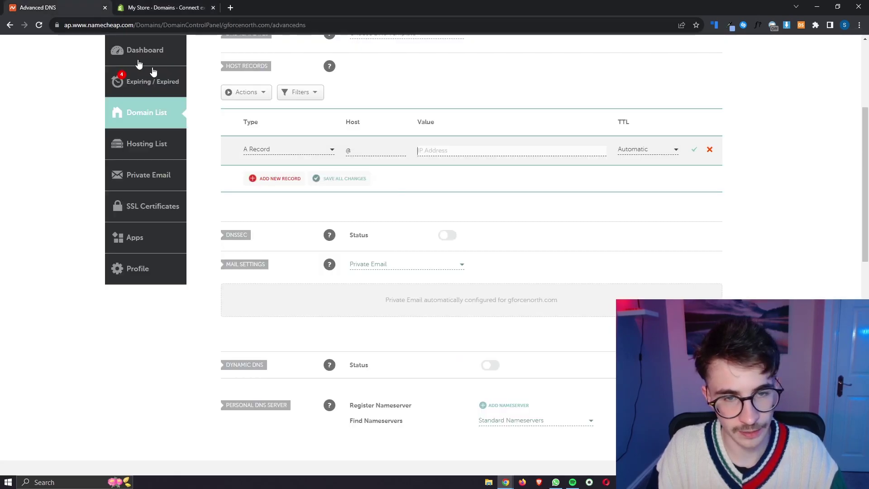
left_click(430, 153)
key("ctrl+v")
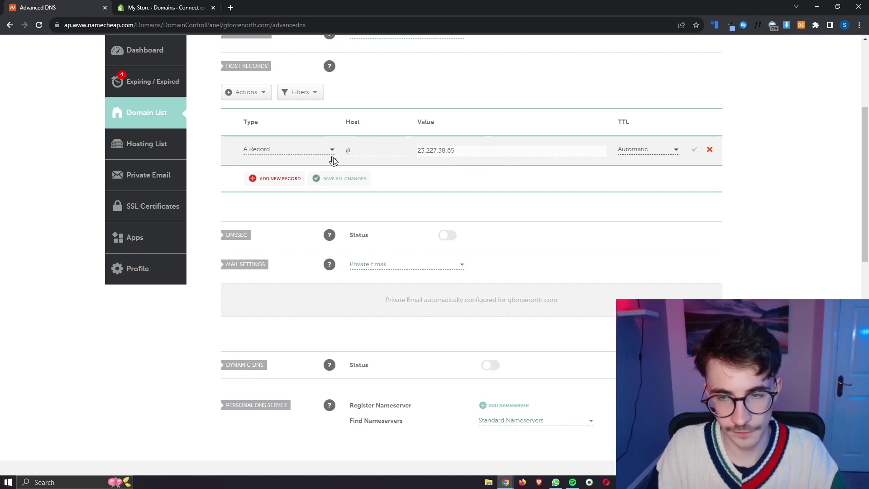
left_click(694, 151)
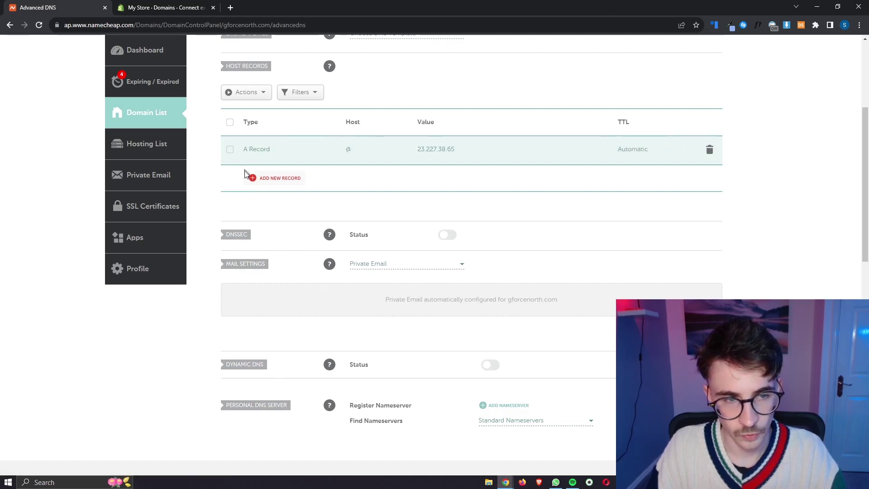
Step: Add a new CNAME Record host entry with host www copied from Shopify
left_click(277, 179)
left_click(157, 8)
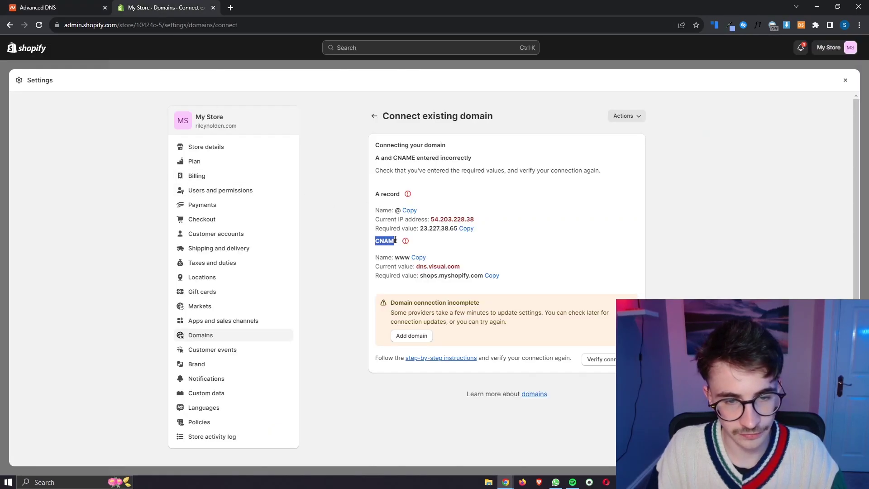
left_click(70, 6)
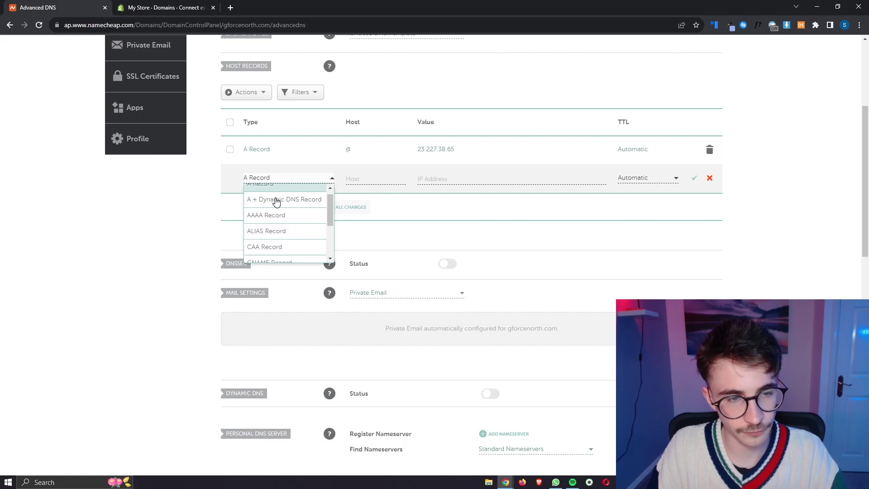
scroll(276, 201, "down", 1)
left_click(282, 230)
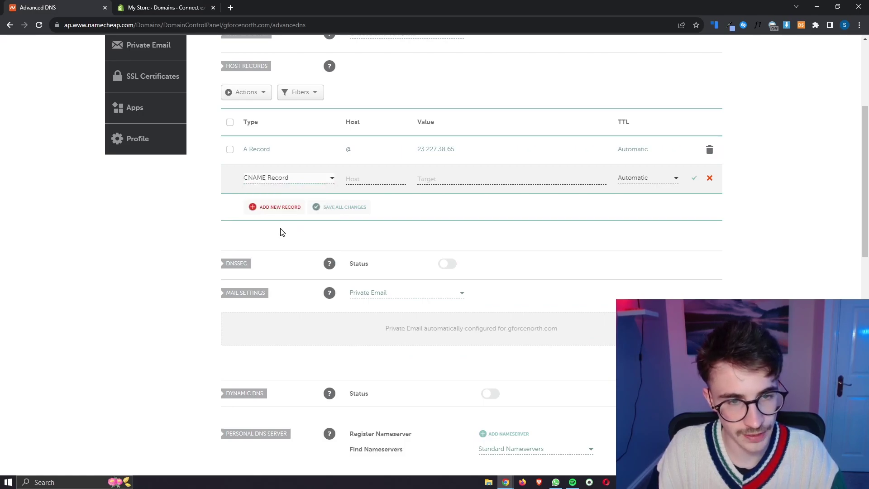
left_click(174, 12)
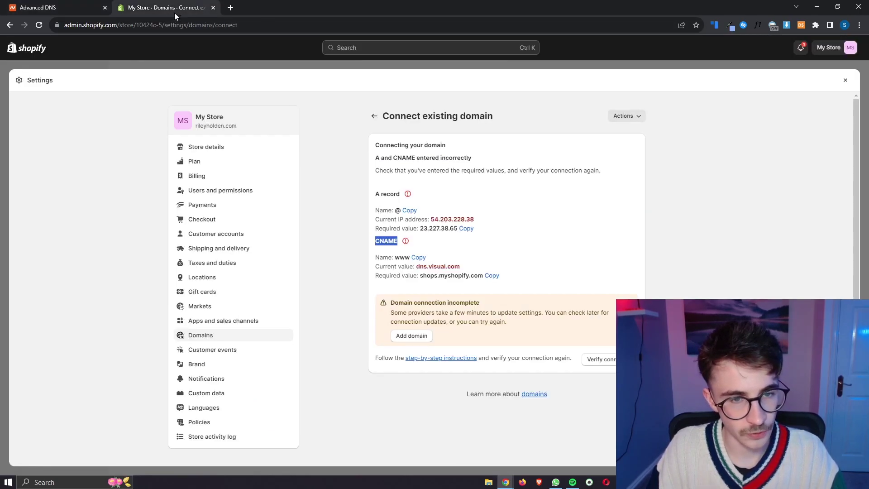
left_click(419, 257)
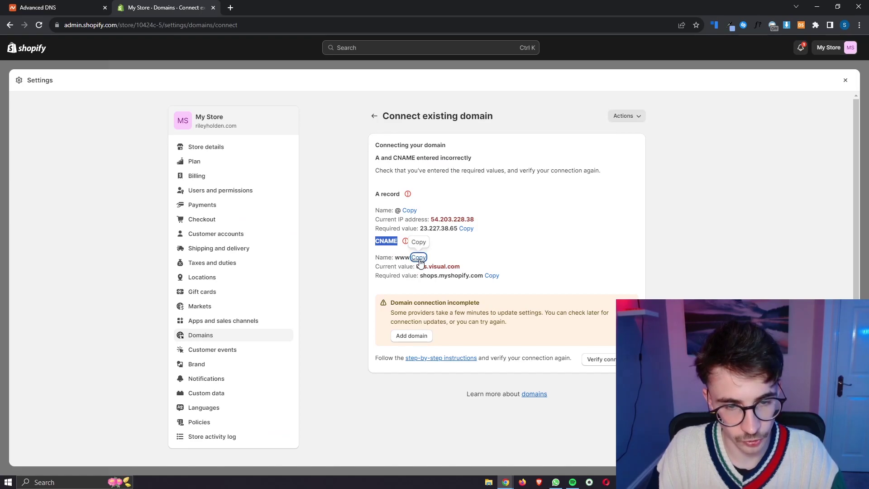
left_click(86, 7)
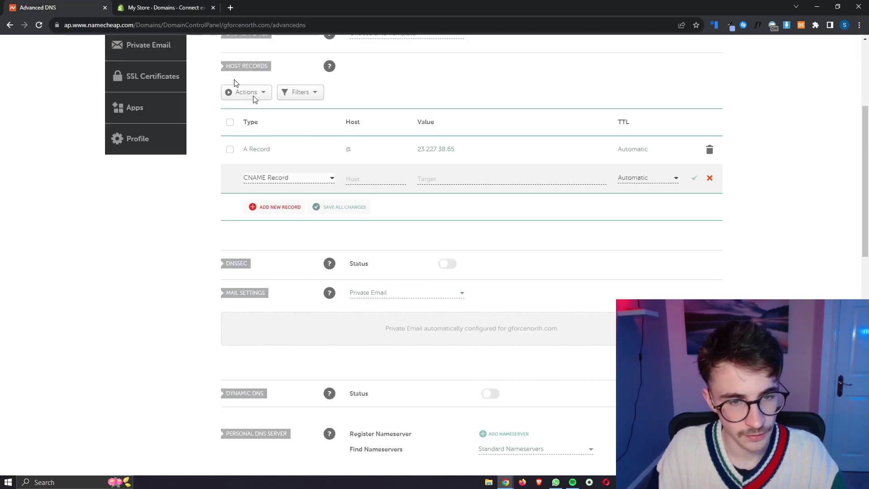
left_click(363, 180)
key("ctrl+v")
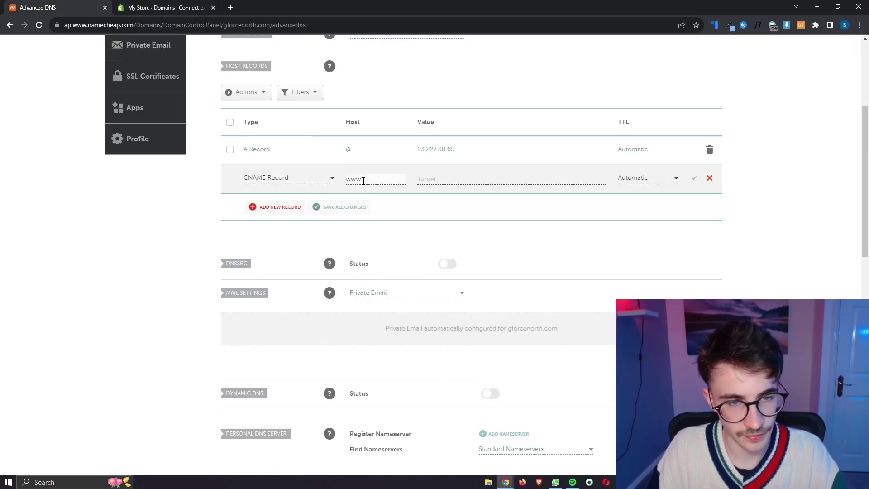
Step: Set the CNAME target to shops.myshopify.com and save the record
left_click(150, 8)
left_click(466, 258)
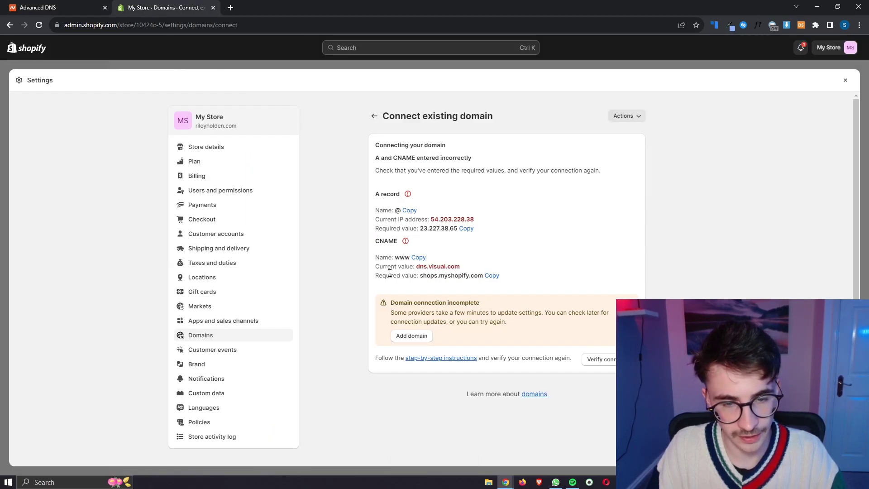
left_click_drag(421, 276, 473, 274)
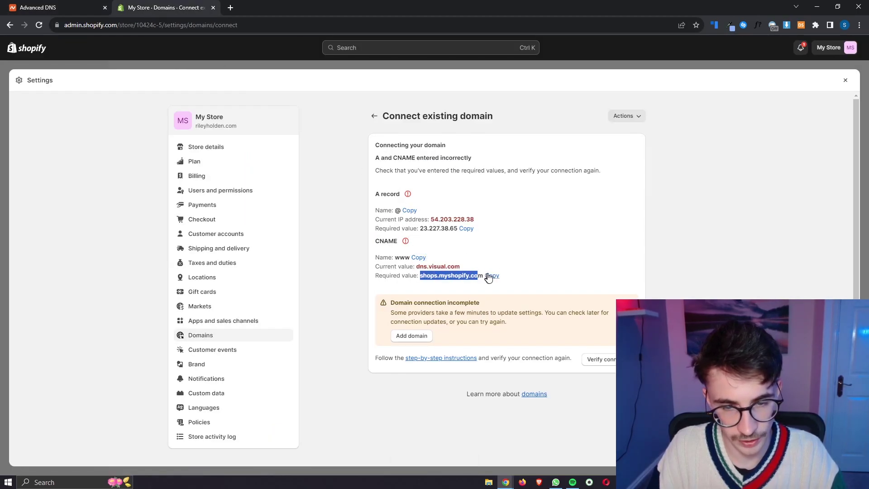
left_click(489, 276)
left_click(104, 3)
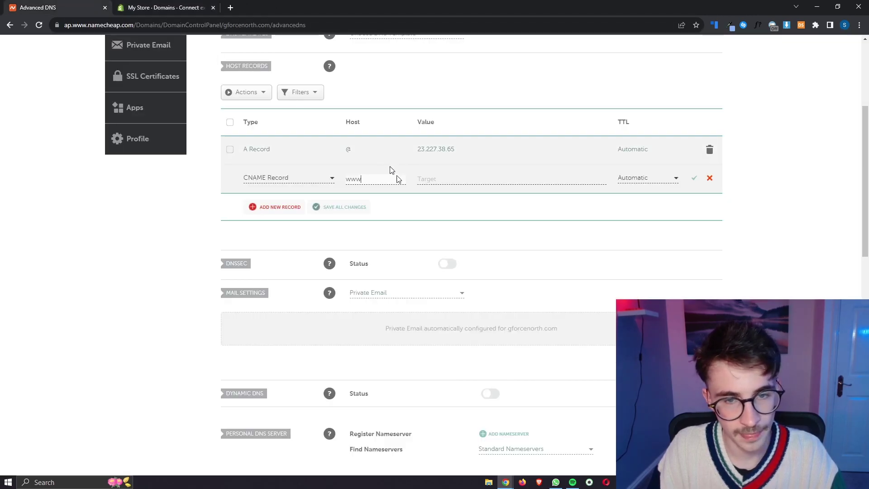
left_click(431, 181)
key("ctrl+v")
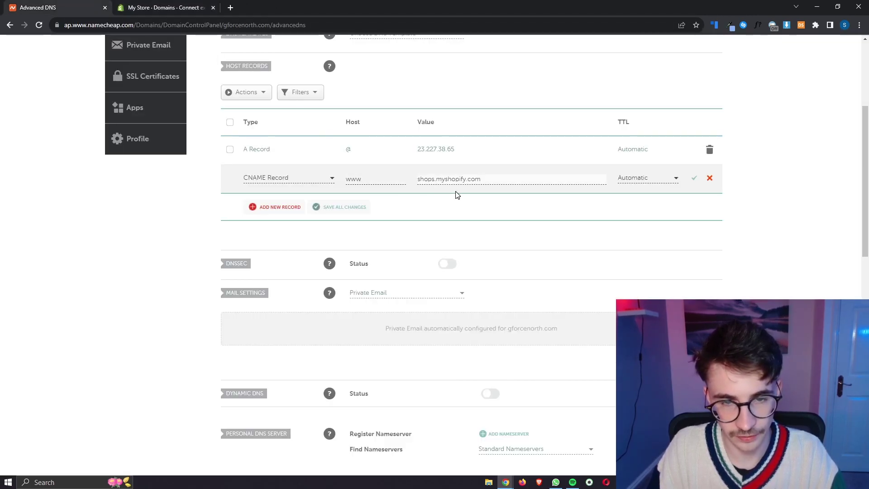
left_click(695, 181)
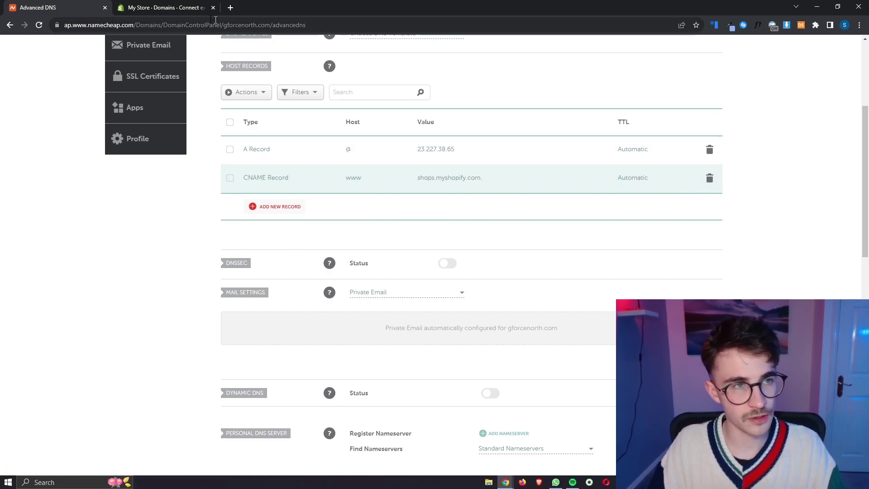
Step: Back in Shopify, run Verify connection again for gforcenorth.com
left_click(156, 8)
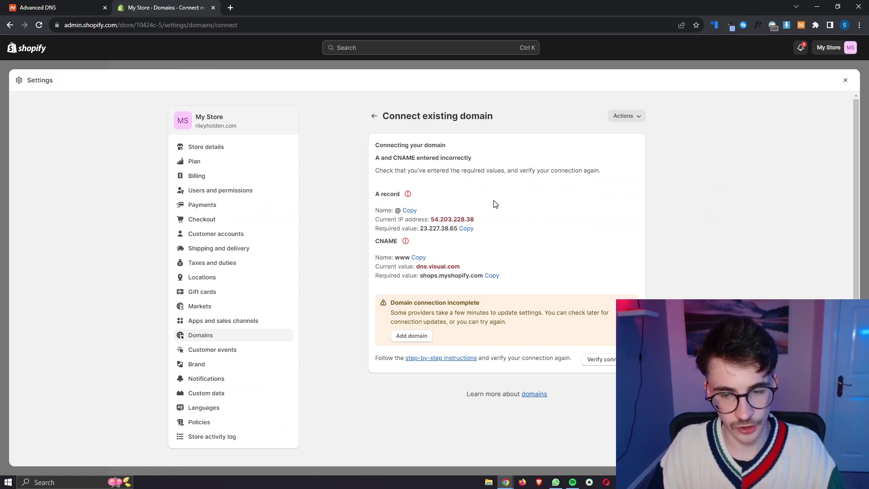
left_click_drag(377, 358, 576, 364)
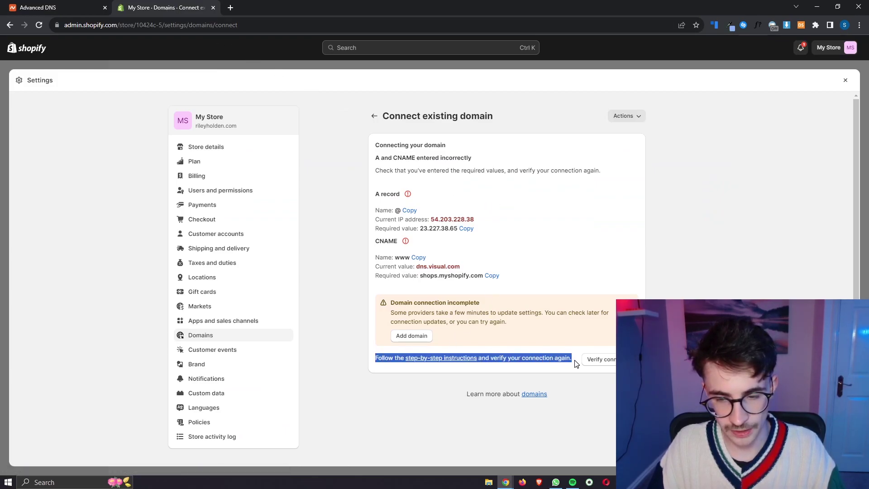
left_click(606, 361)
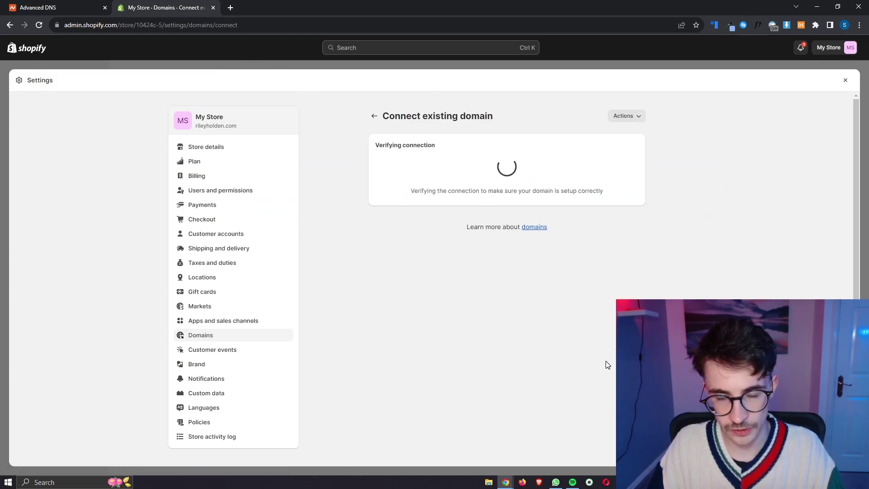